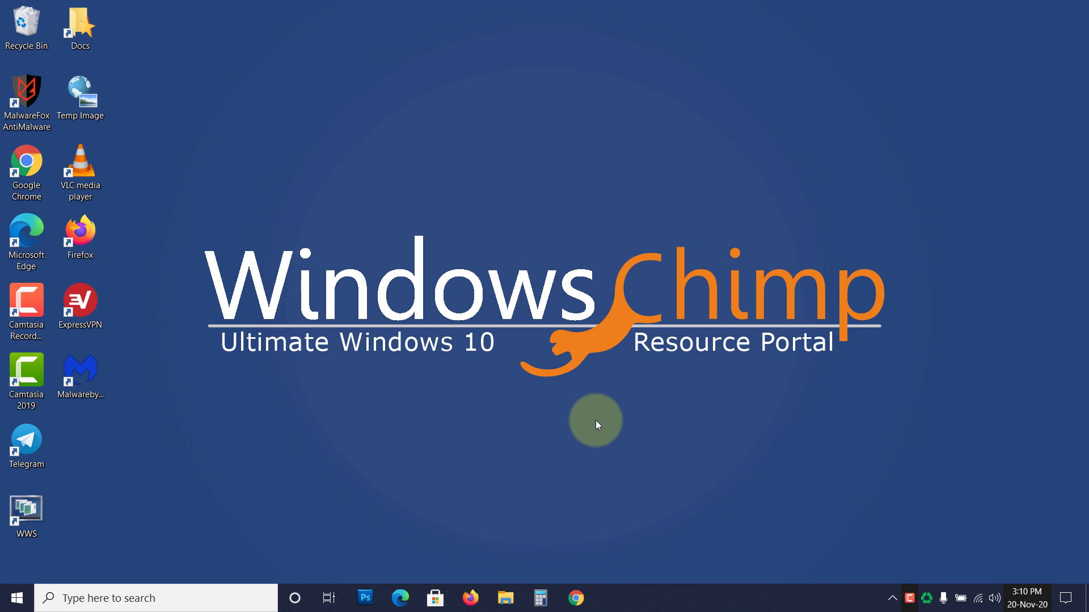
# Launch Task Manager and show the Performance graphs for Disk 0 at about 99% usage.
pyautogui.hotkey('ctrl', 'shift', 'Escape')
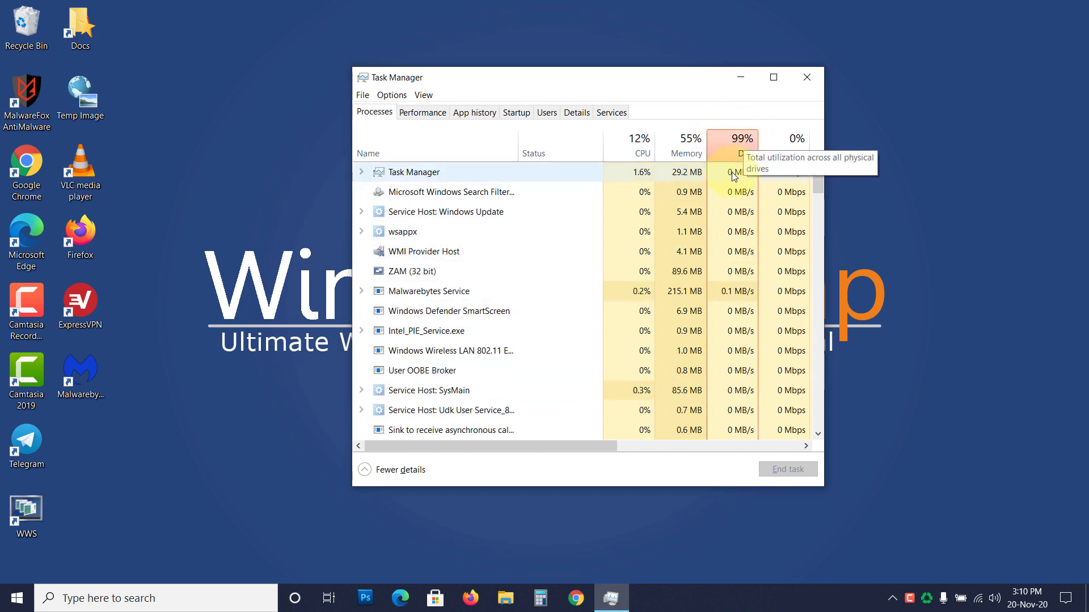
pyautogui.hotkey('ctrl', 'shift')
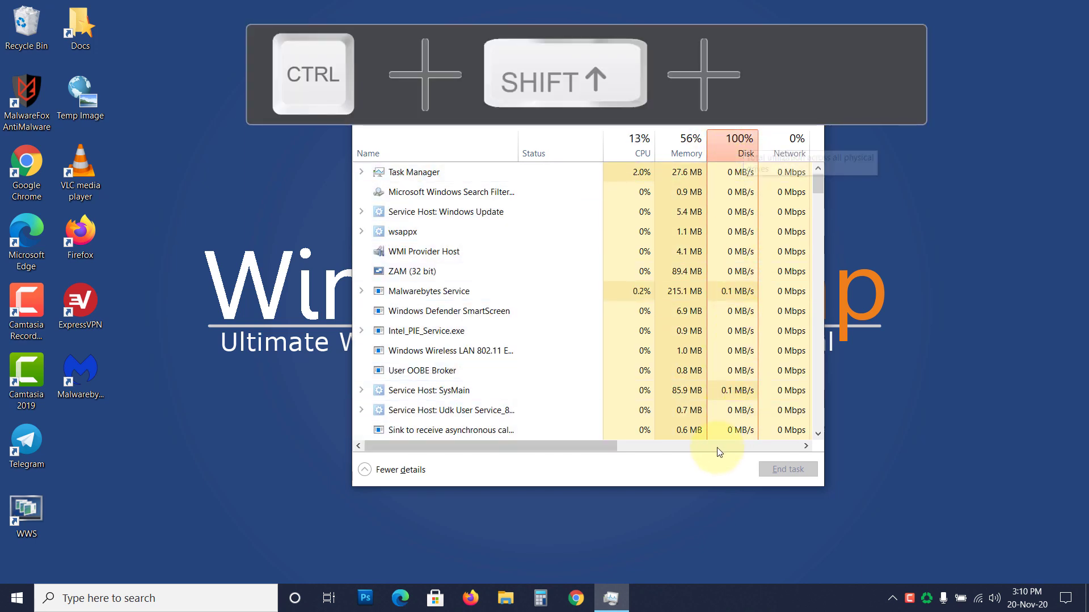
pyautogui.hotkey('ctrl', 'shift', 'Escape')
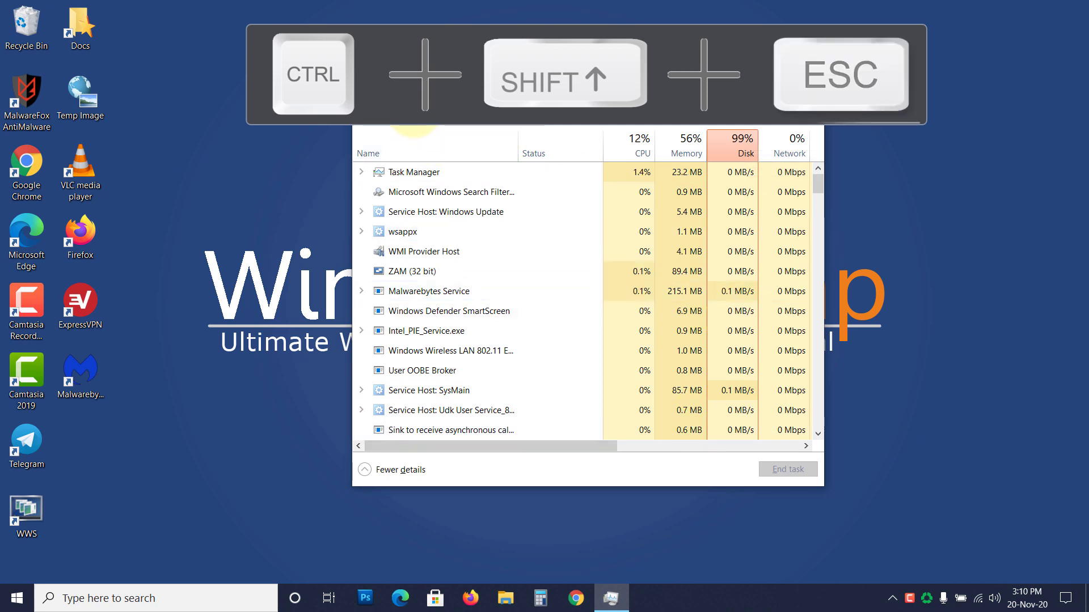
pyautogui.click(417, 116)
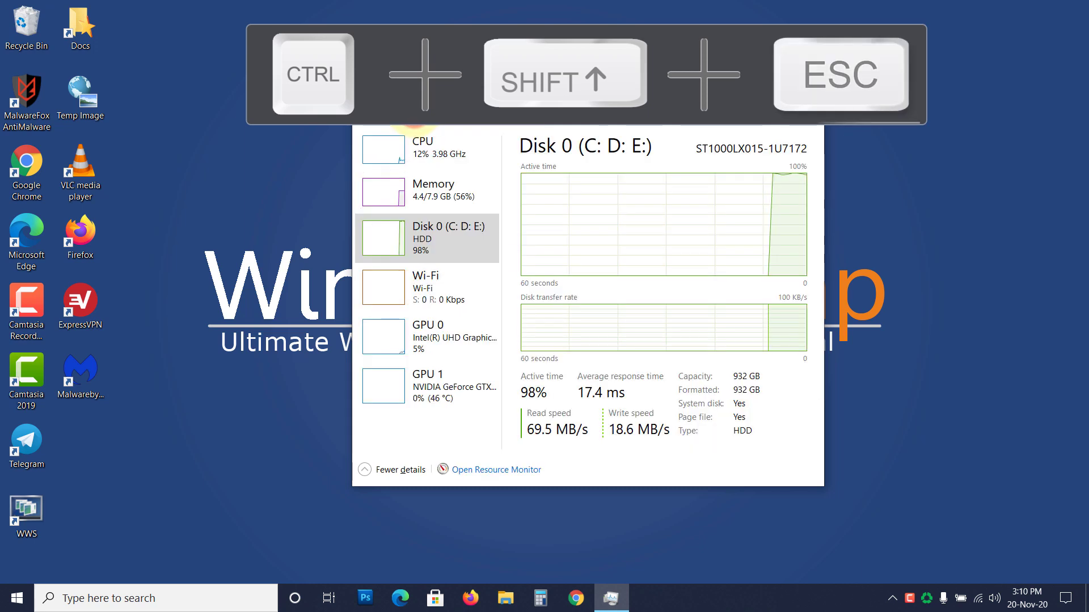
pyautogui.click(446, 245)
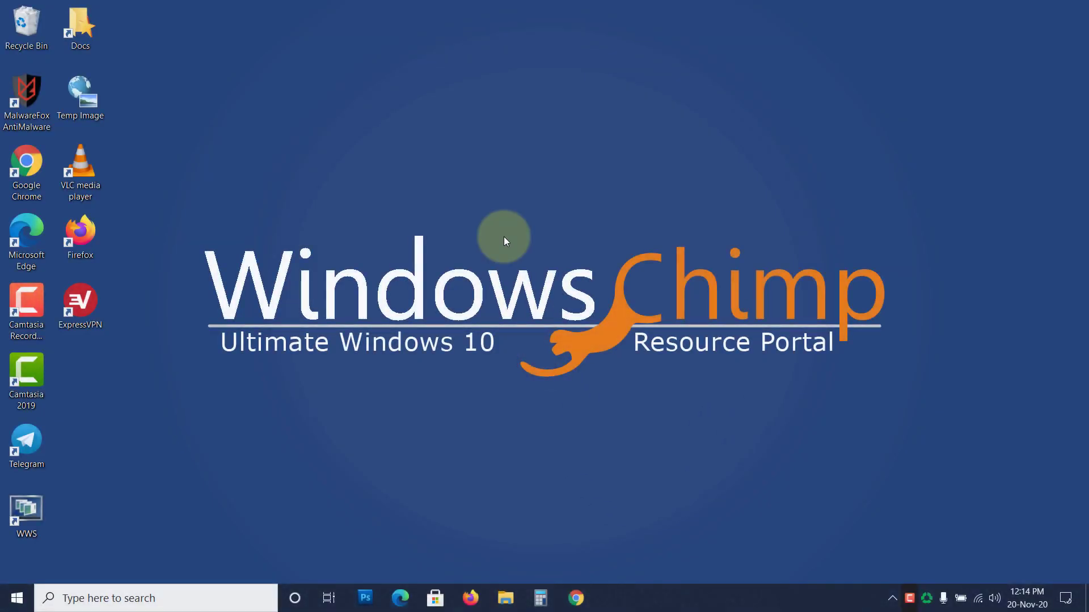
pyautogui.rightClick(504, 178)
pyautogui.click(521, 220)
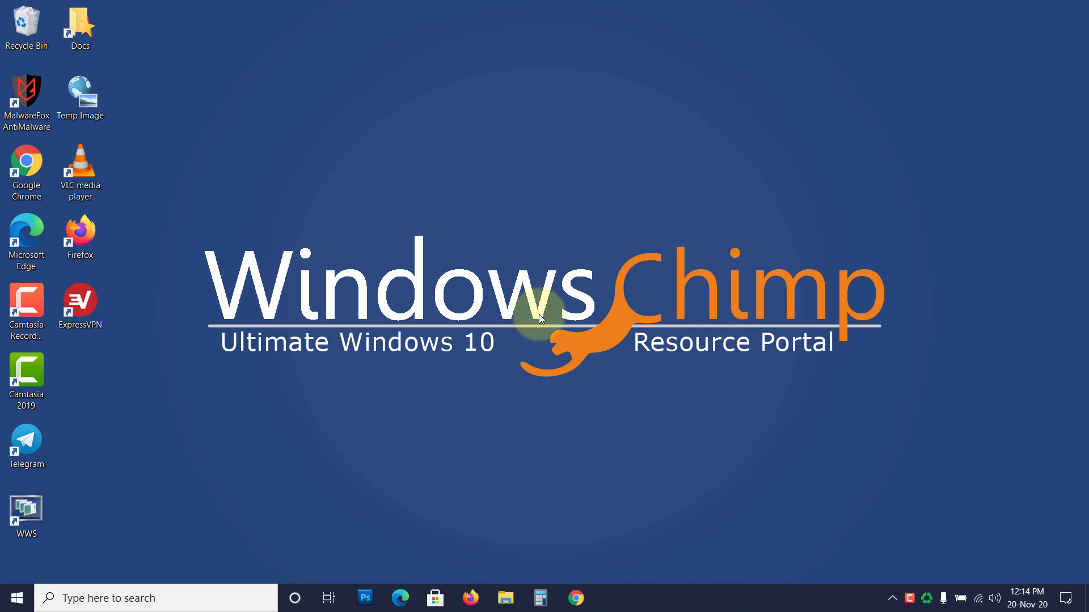
pyautogui.click(17, 598)
pyautogui.click(18, 559)
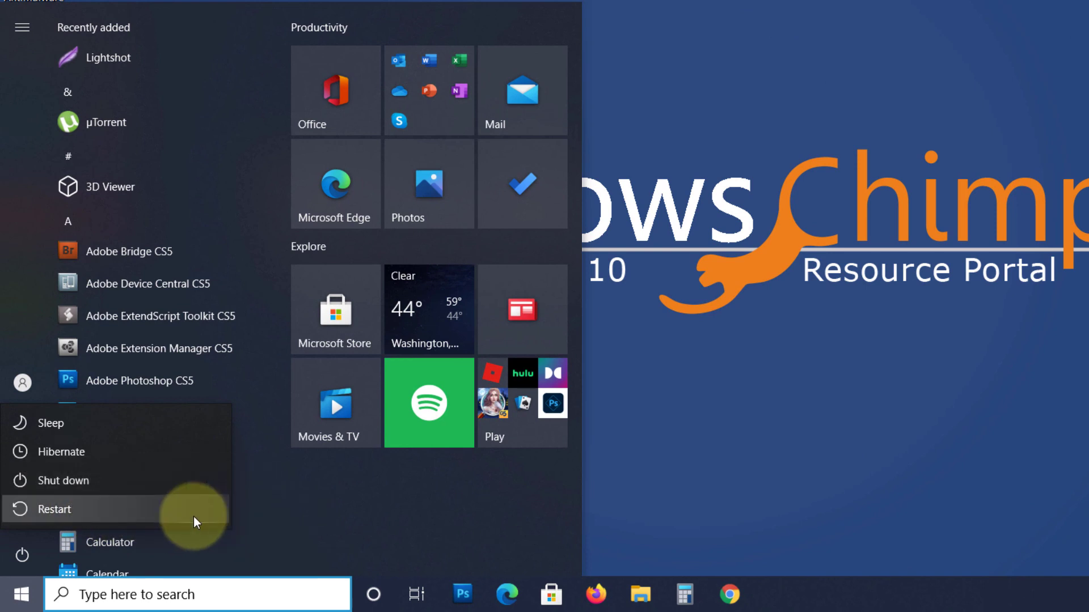
pyautogui.click(707, 519)
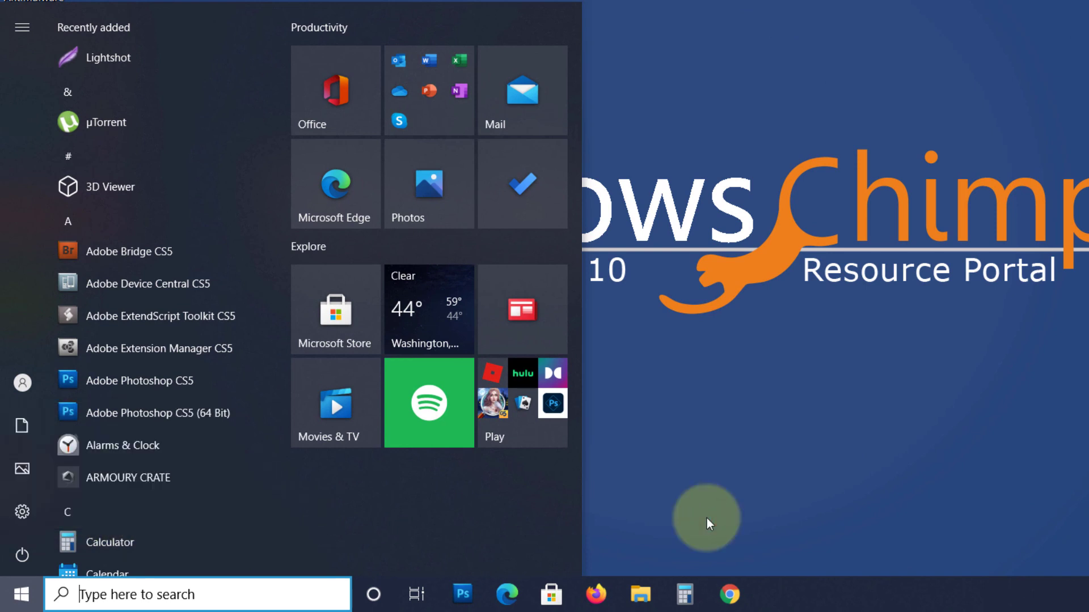
pyautogui.click(703, 493)
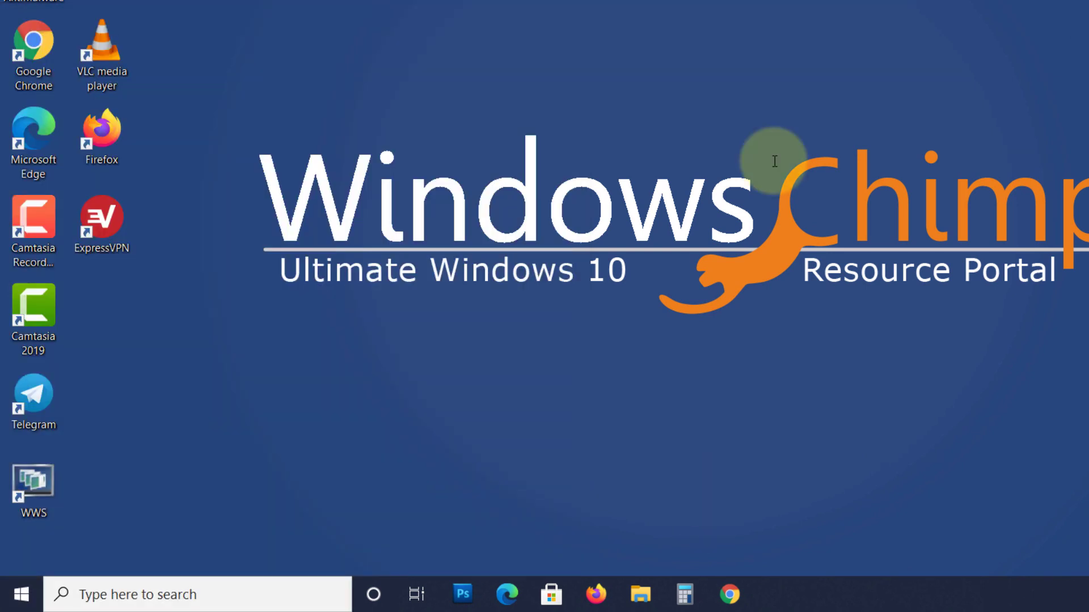
# Run msconfig and enable Safe boot on the Boot page, applying the change.
pyautogui.press('super+r')
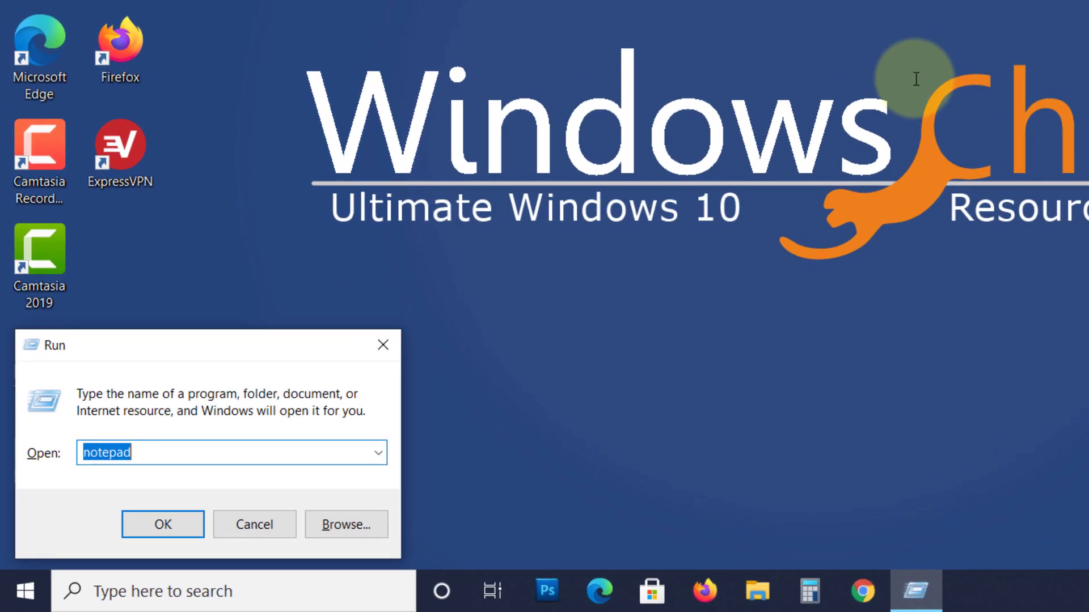
pyautogui.write('msconfig')
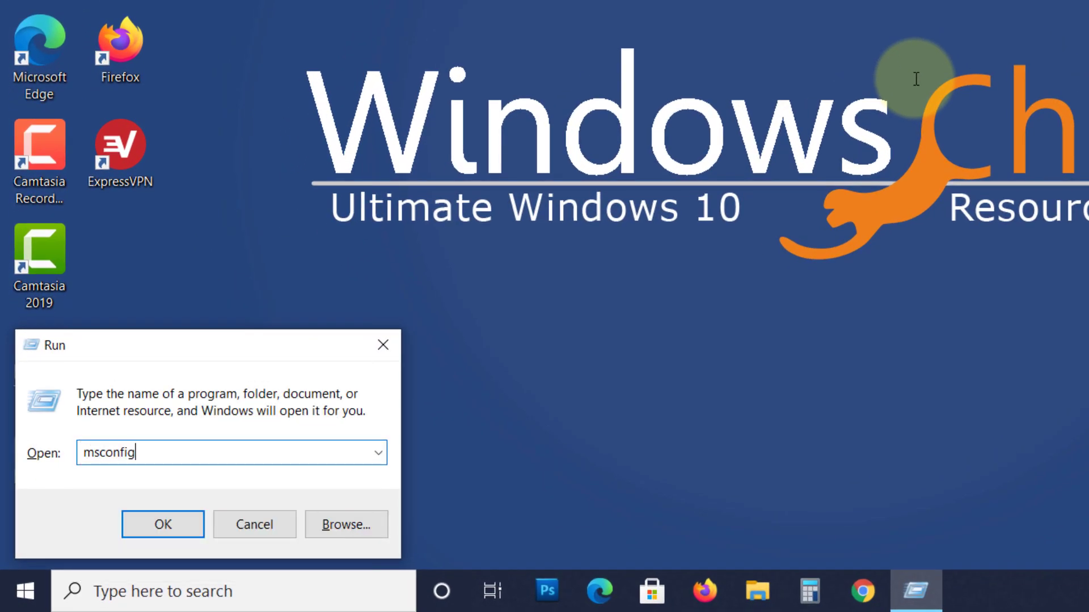
pyautogui.press('Return')
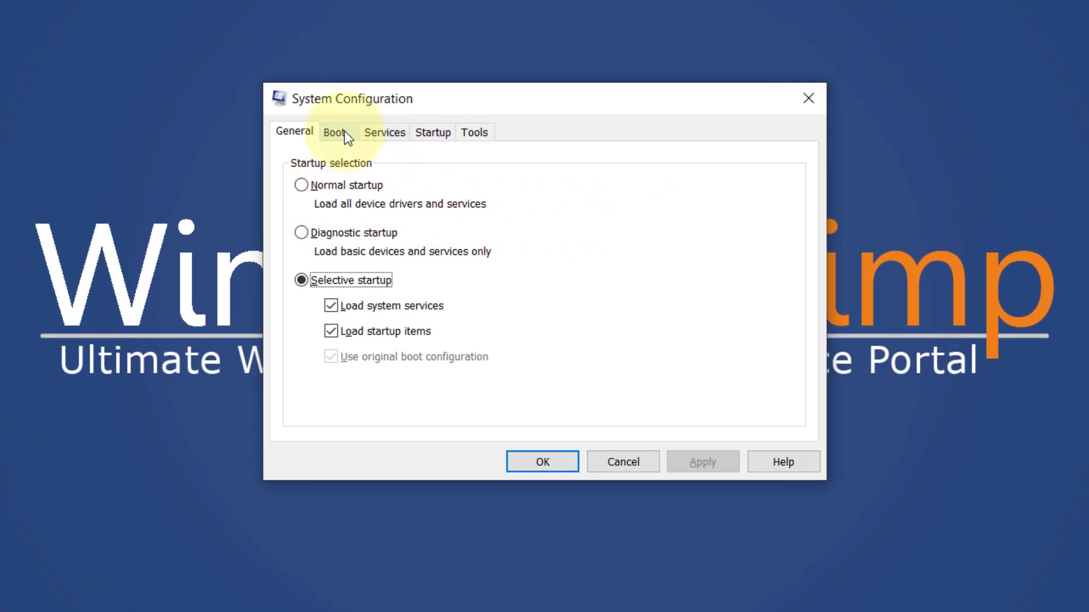
pyautogui.click(345, 135)
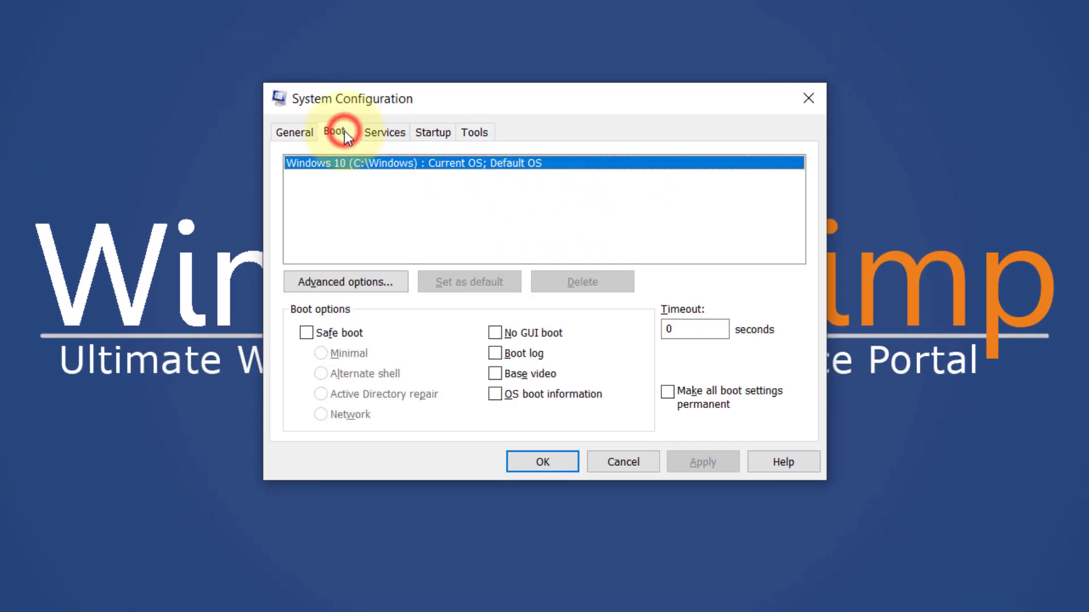
pyautogui.click(306, 333)
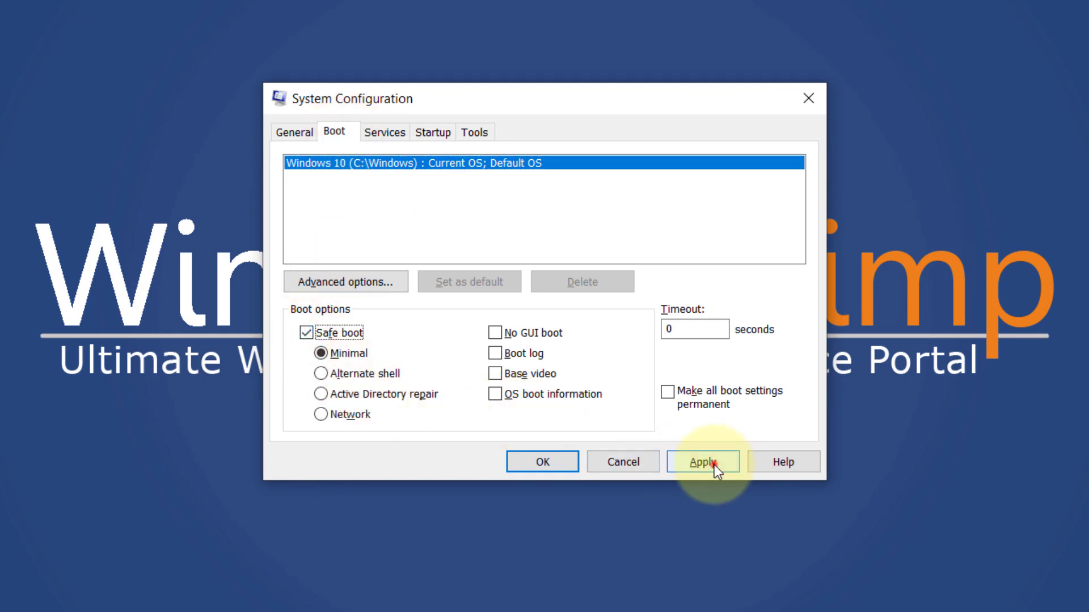
pyautogui.click(711, 464)
pyautogui.click(550, 463)
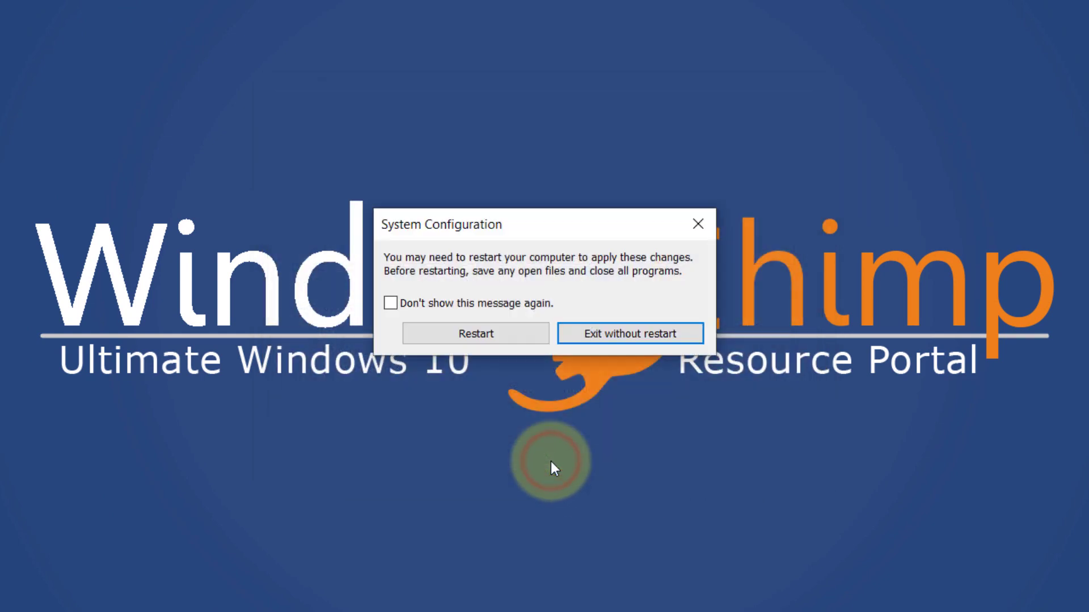
pyautogui.click(495, 309)
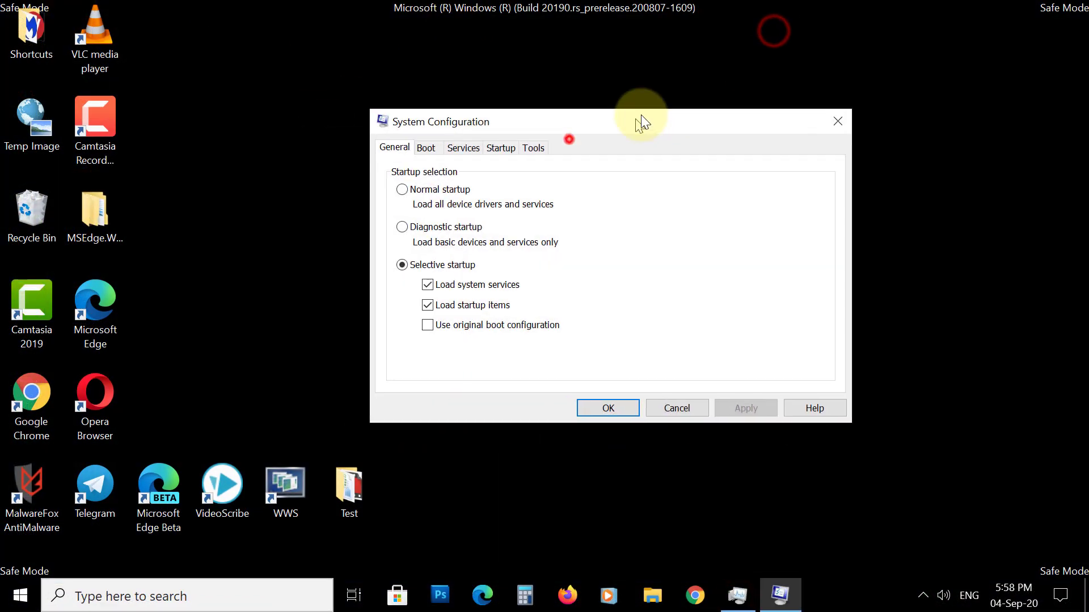
# From Safe Mode turn Safe boot back off in msconfig, then launch Task Manager.
pyautogui.click(427, 138)
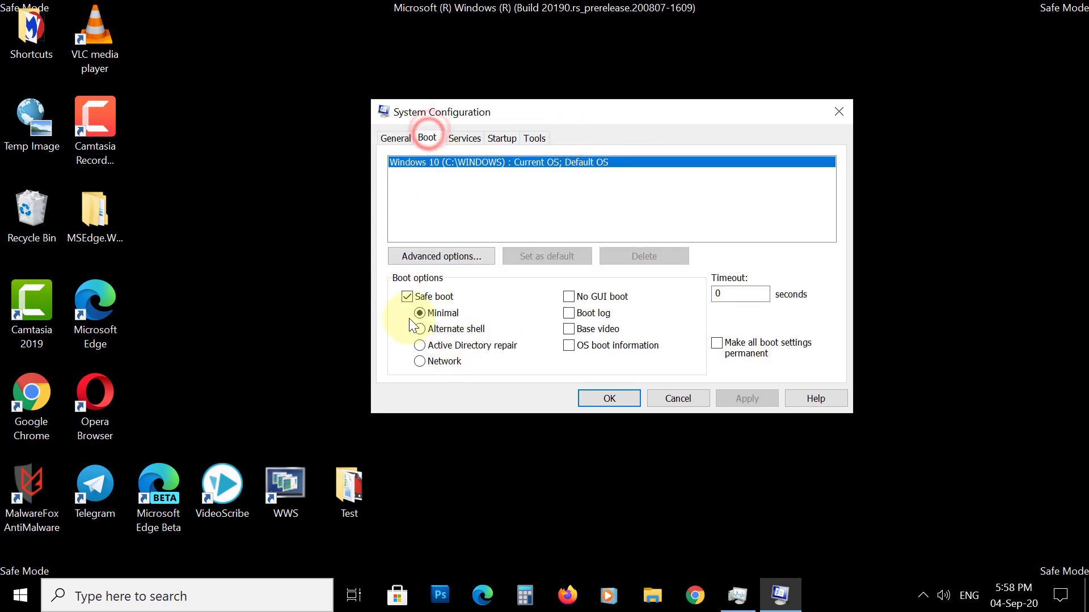
pyautogui.click(407, 296)
pyautogui.click(747, 398)
pyautogui.click(609, 399)
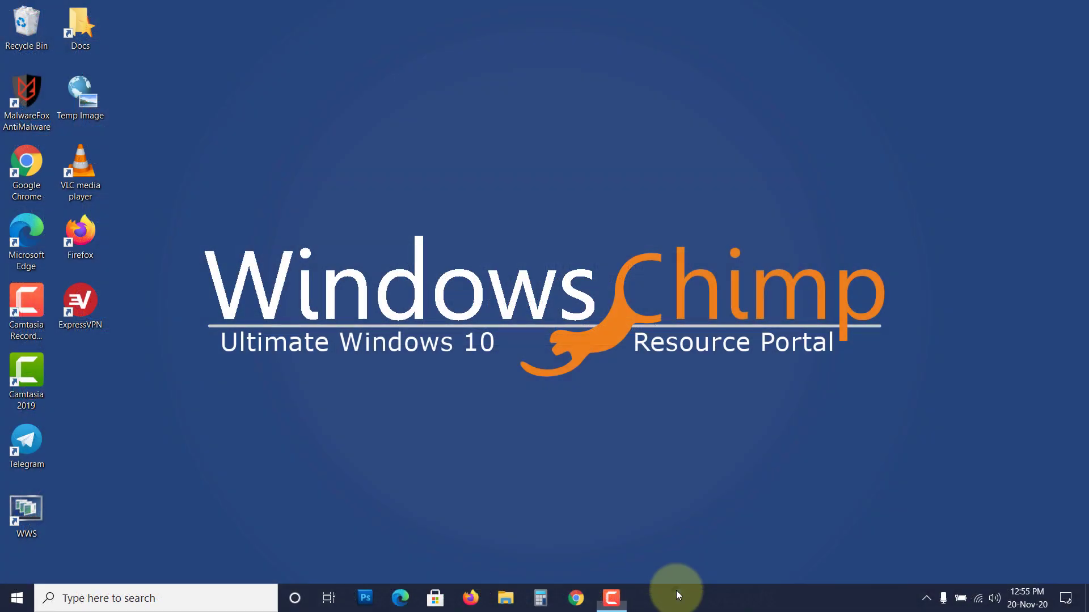
pyautogui.rightClick(676, 591)
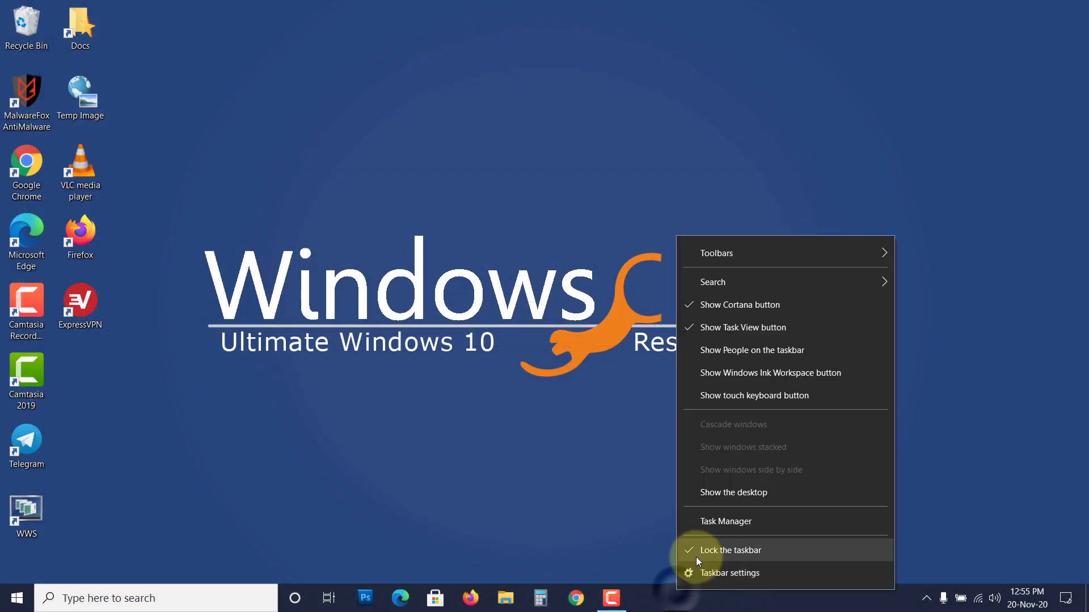
pyautogui.click(711, 522)
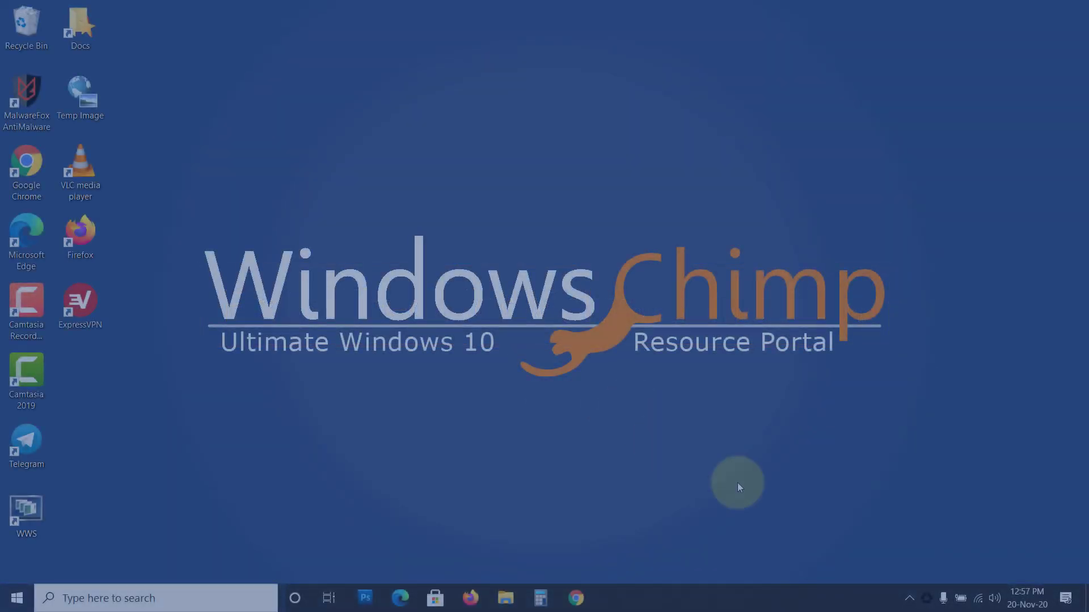
# Launch MalwareFox from the tray, scan the system and clean all detected objects.
pyautogui.click(901, 603)
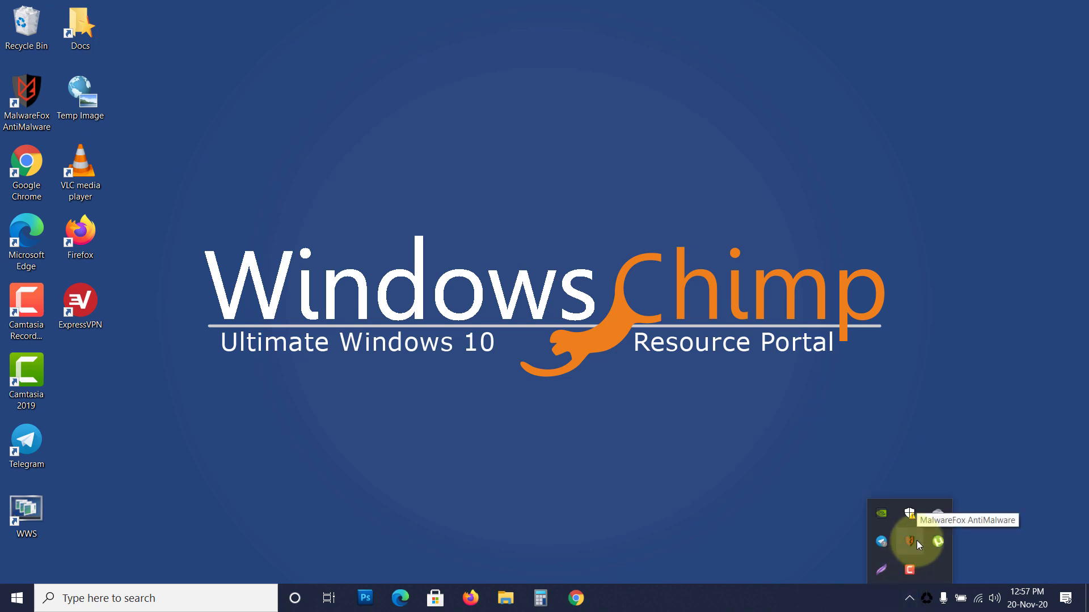
pyautogui.click(917, 540)
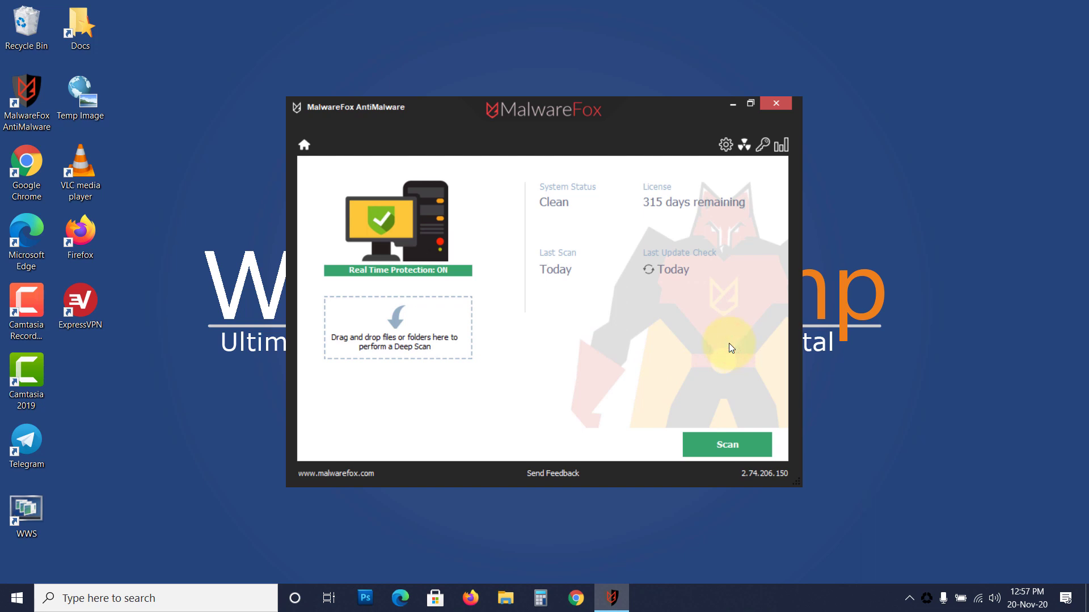
pyautogui.click(749, 455)
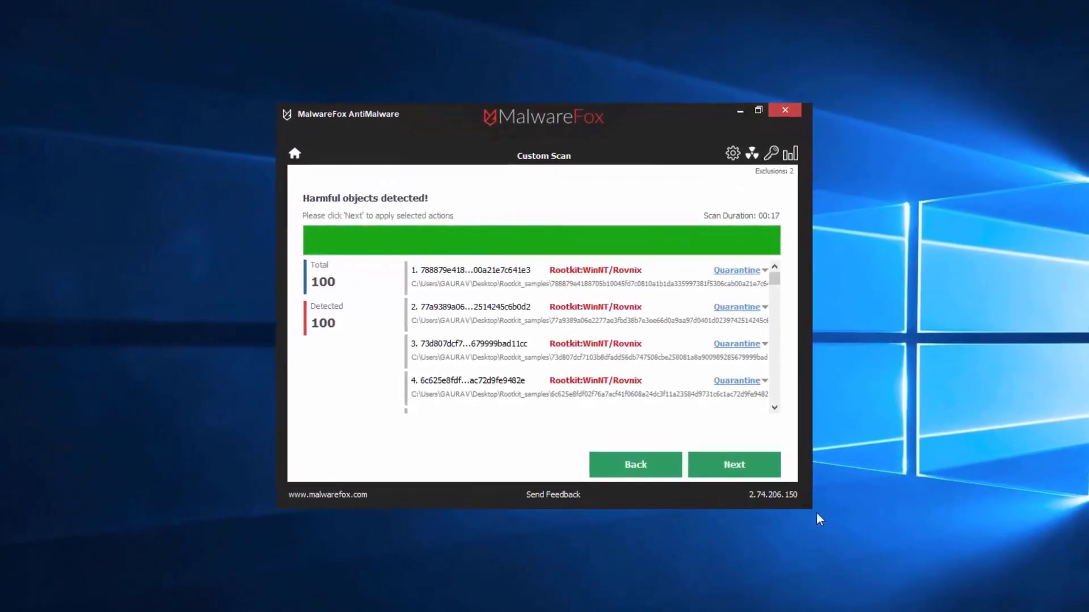
pyautogui.scroll(-5, 826, 410)
pyautogui.press('Return')
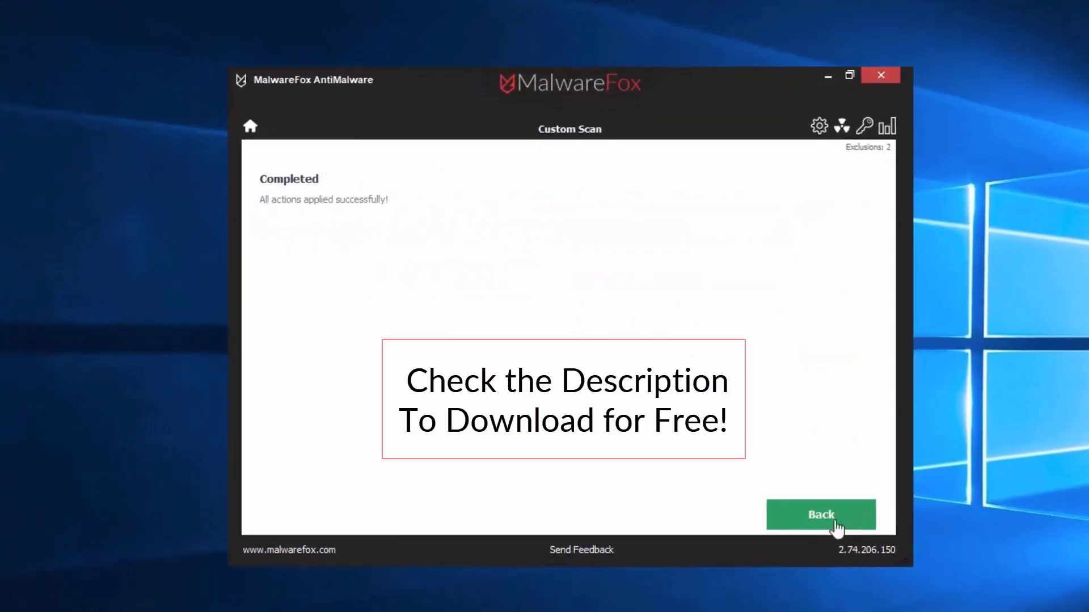
pyautogui.click(835, 525)
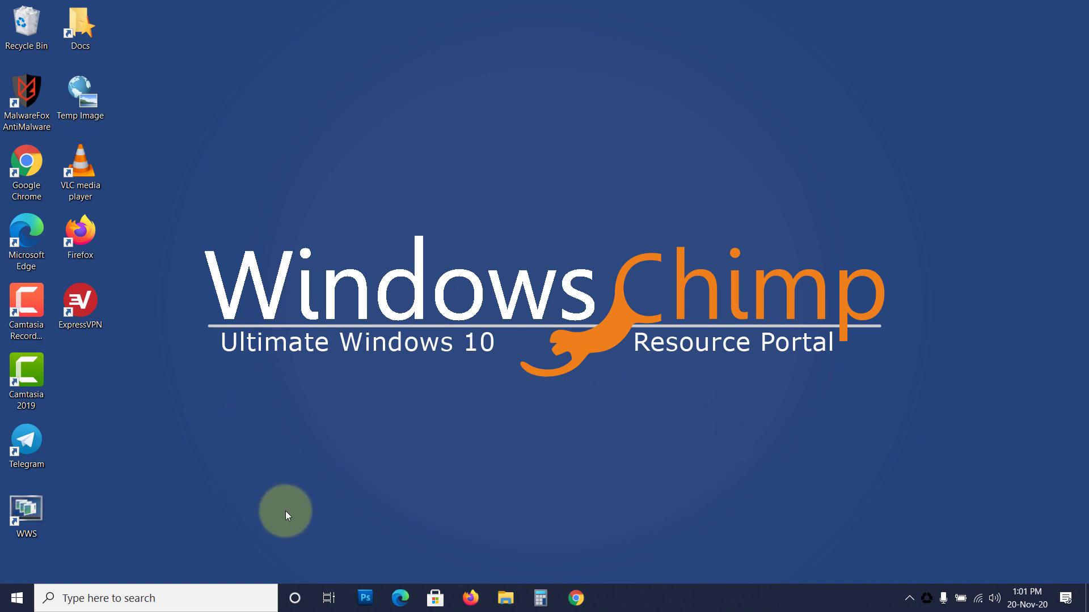
# Through Power & sleep settings, switch the power plan to High Performance.
pyautogui.click(187, 598)
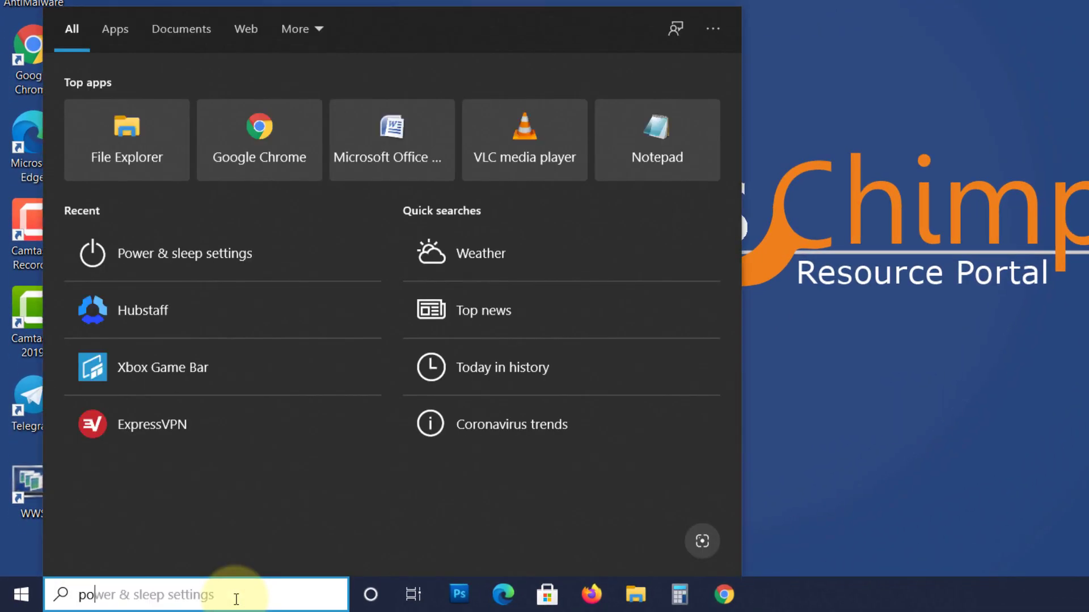
pyautogui.write('power options')
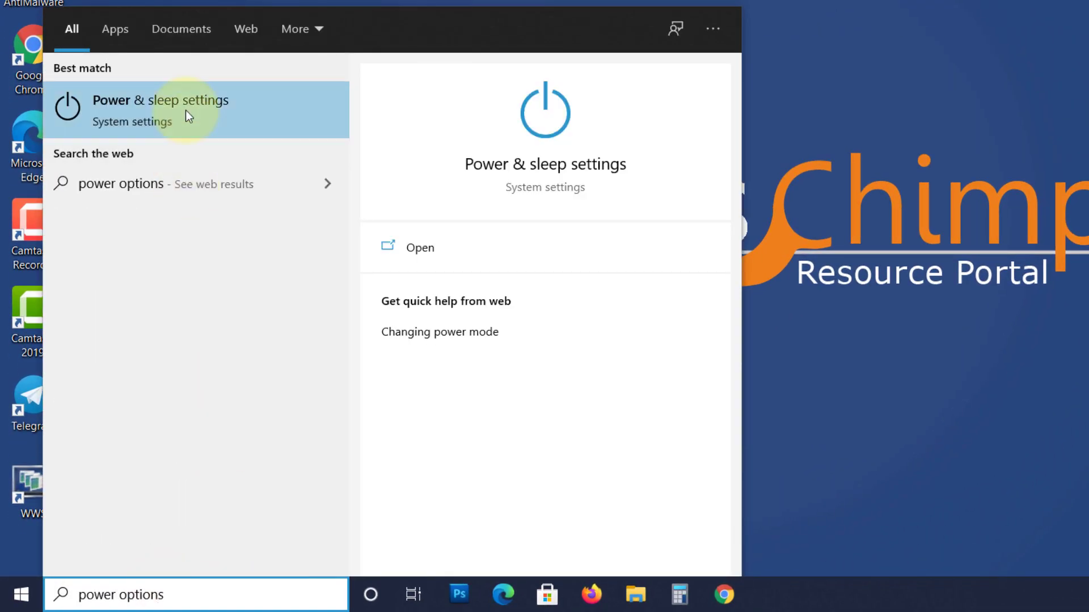
pyautogui.click(186, 110)
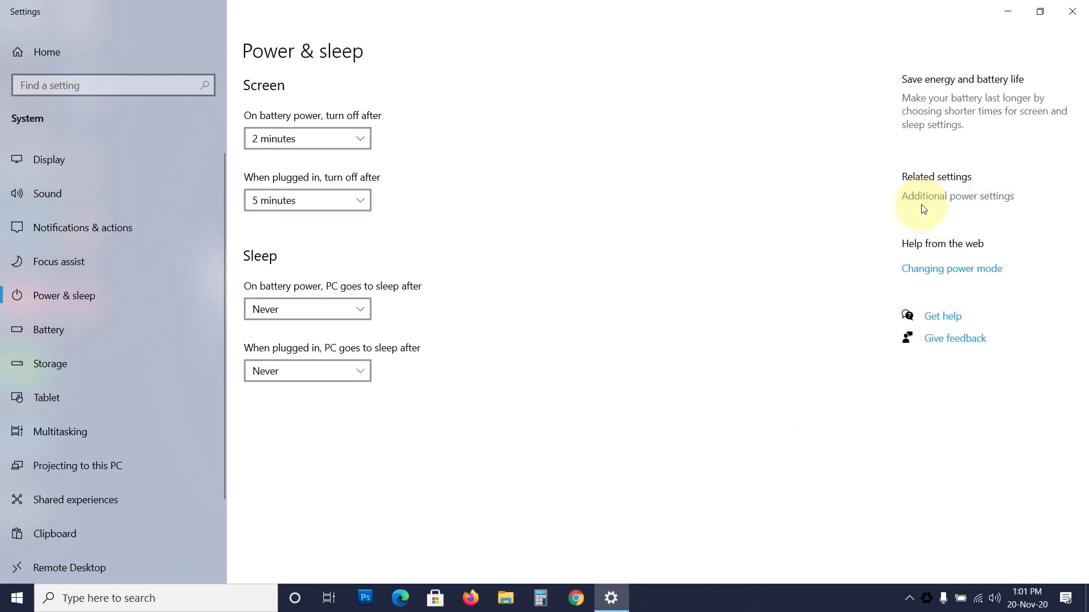
pyautogui.click(970, 204)
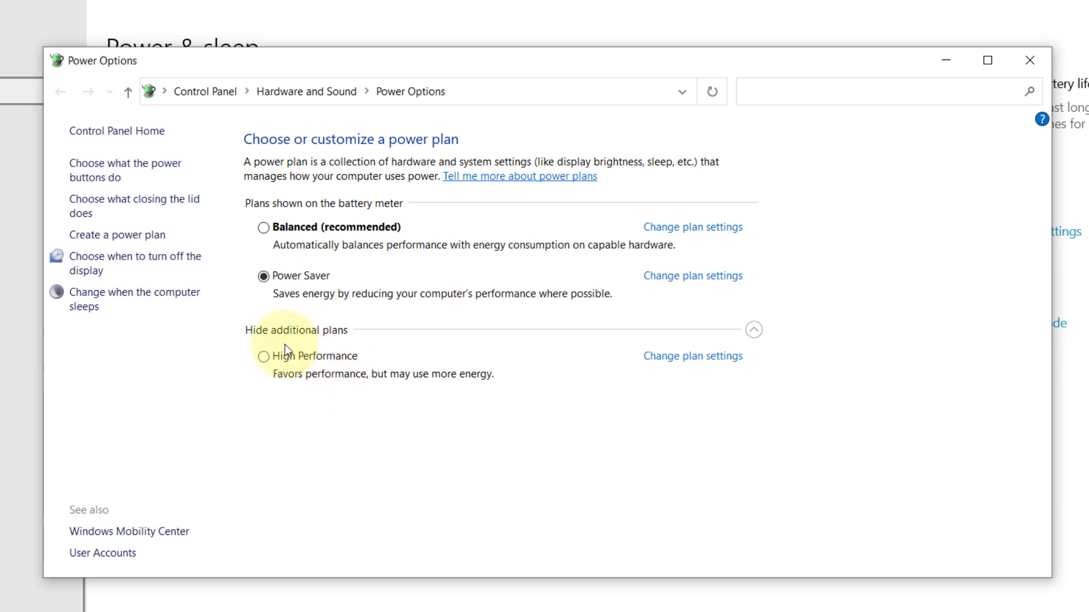
pyautogui.click(265, 361)
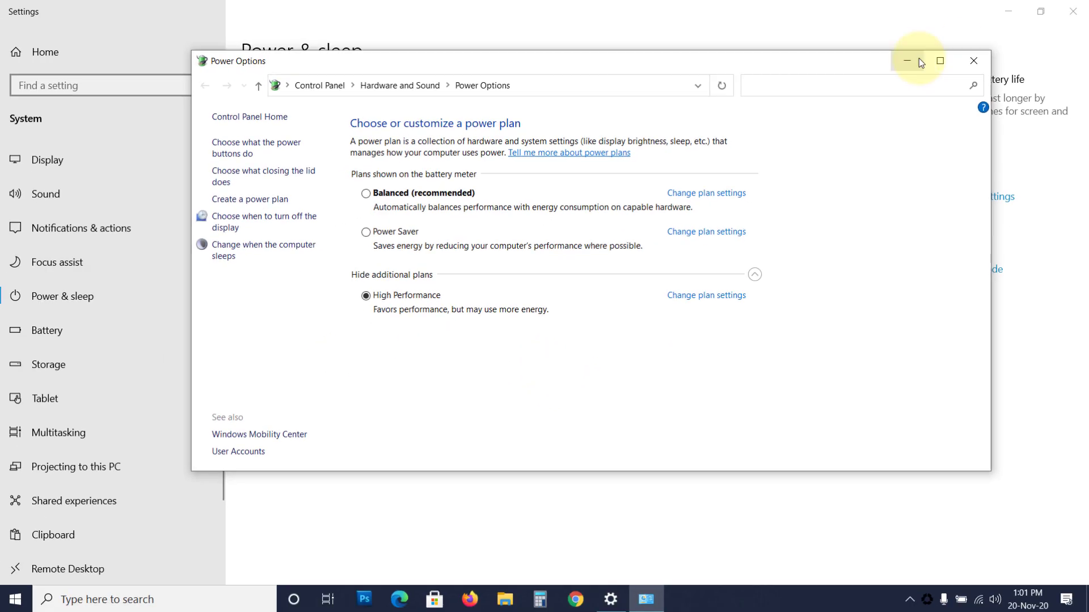
# Return to the desktop and launch Task Manager from the taskbar to check disk usage.
pyautogui.click(920, 58)
pyautogui.click(1009, 10)
pyautogui.rightClick(705, 598)
pyautogui.click(771, 525)
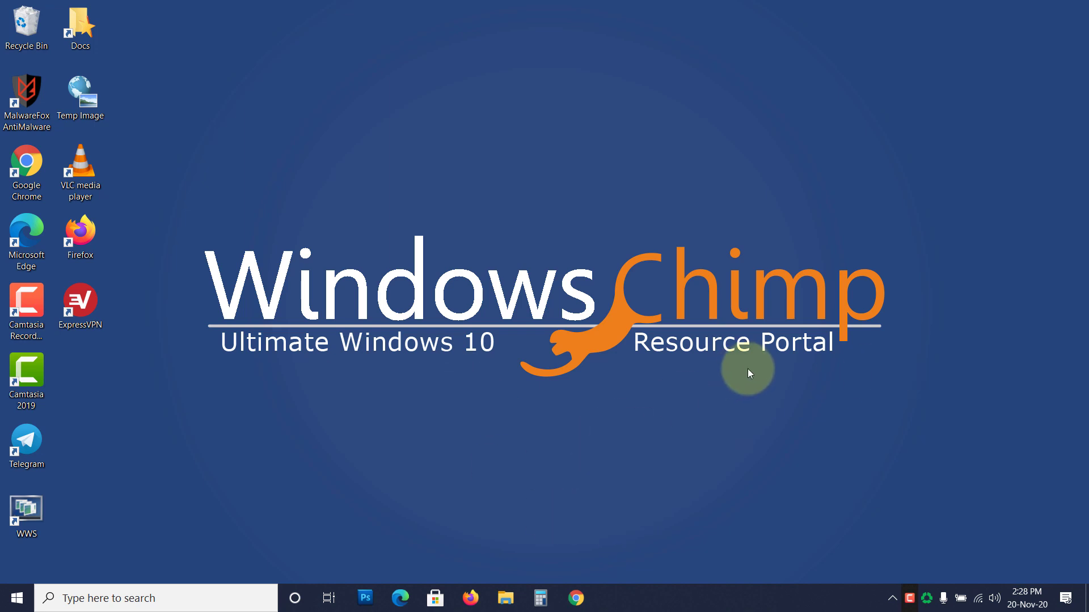
# Run Command Prompt as administrator and stop the "Windows search" service with net.exe.
pyautogui.click(158, 599)
pyautogui.write('command prompt')
pyautogui.rightClick(238, 119)
pyautogui.click(279, 134)
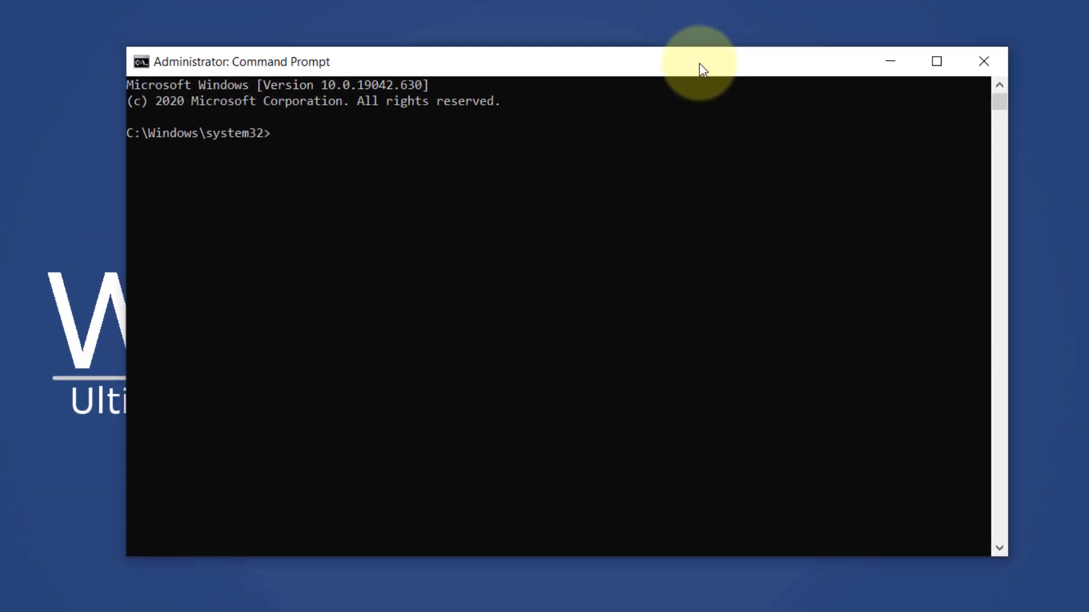
pyautogui.write('net.exe stop "Windows search"')
pyautogui.press('Return')
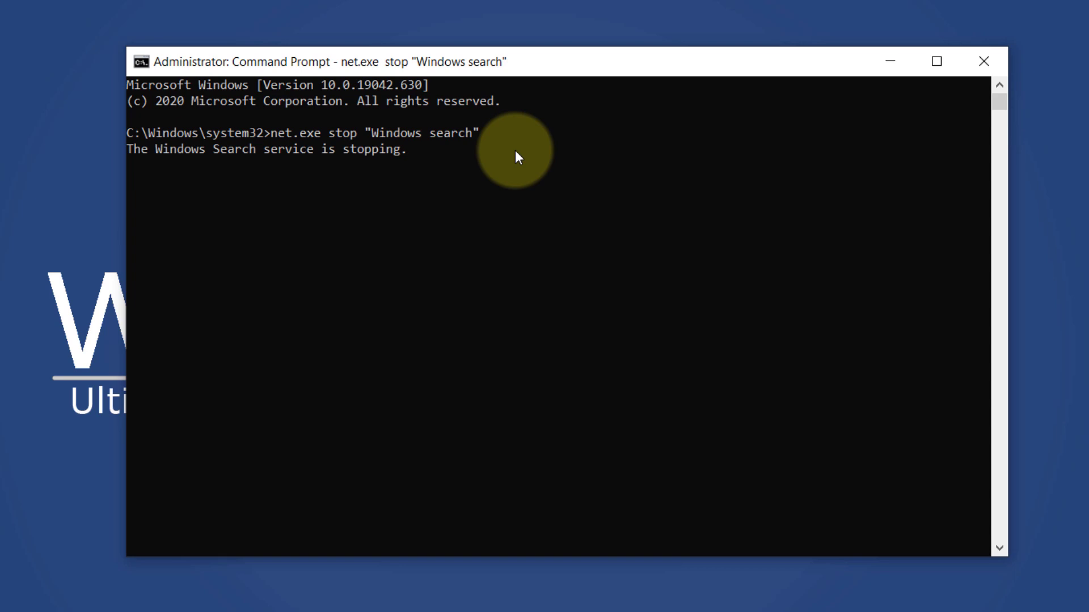
# Launch Task Manager from the taskbar menu to recheck disk usage.
pyautogui.rightClick(709, 363)
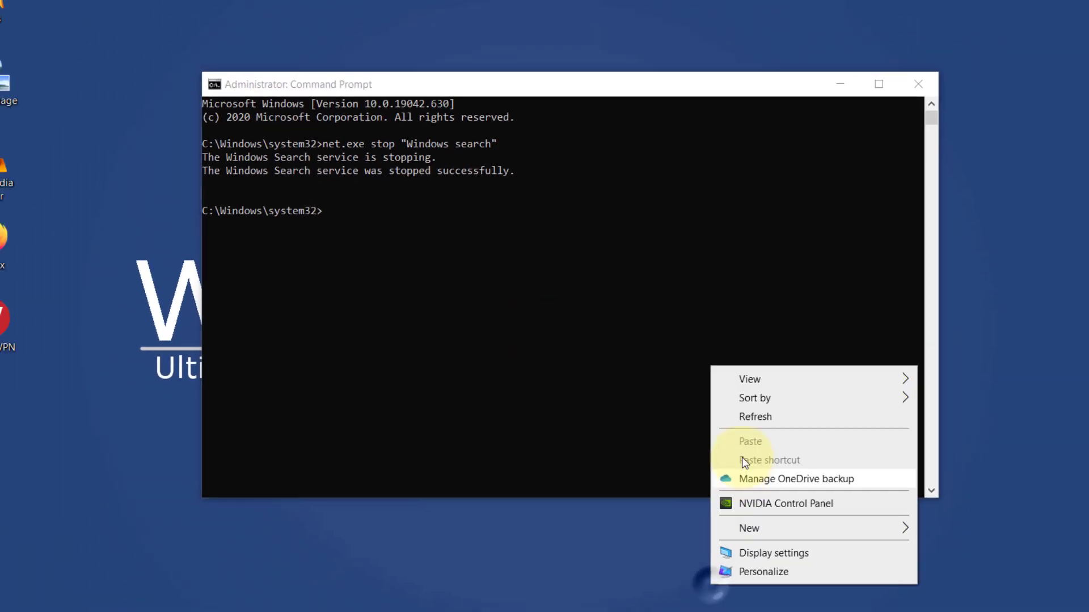
pyautogui.click(746, 423)
pyautogui.rightClick(708, 591)
pyautogui.click(750, 523)
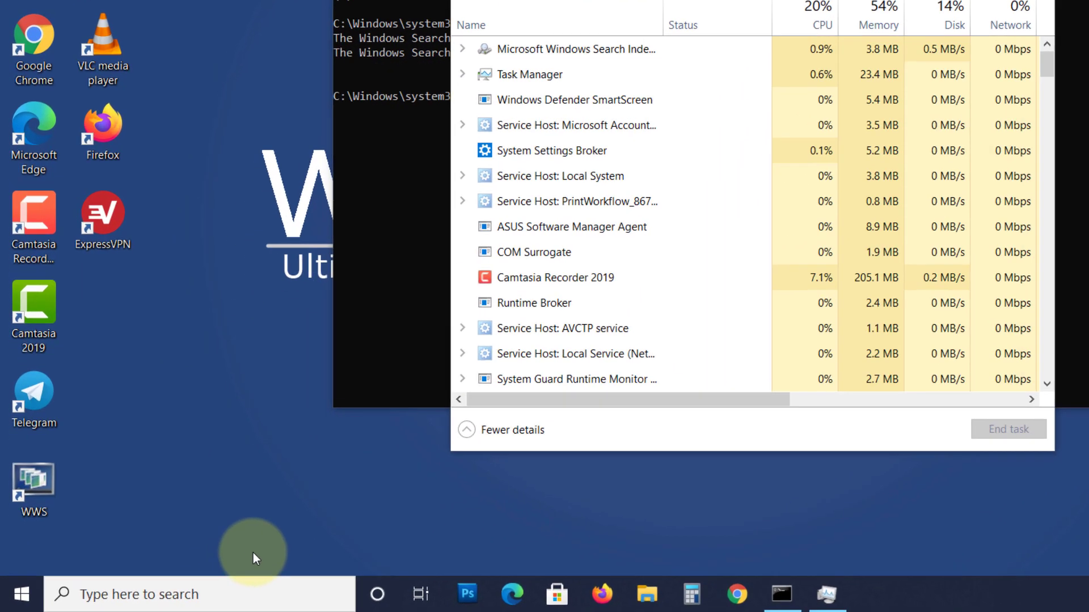
# Run services.msc to bring up the Services console.
pyautogui.press('super+r')
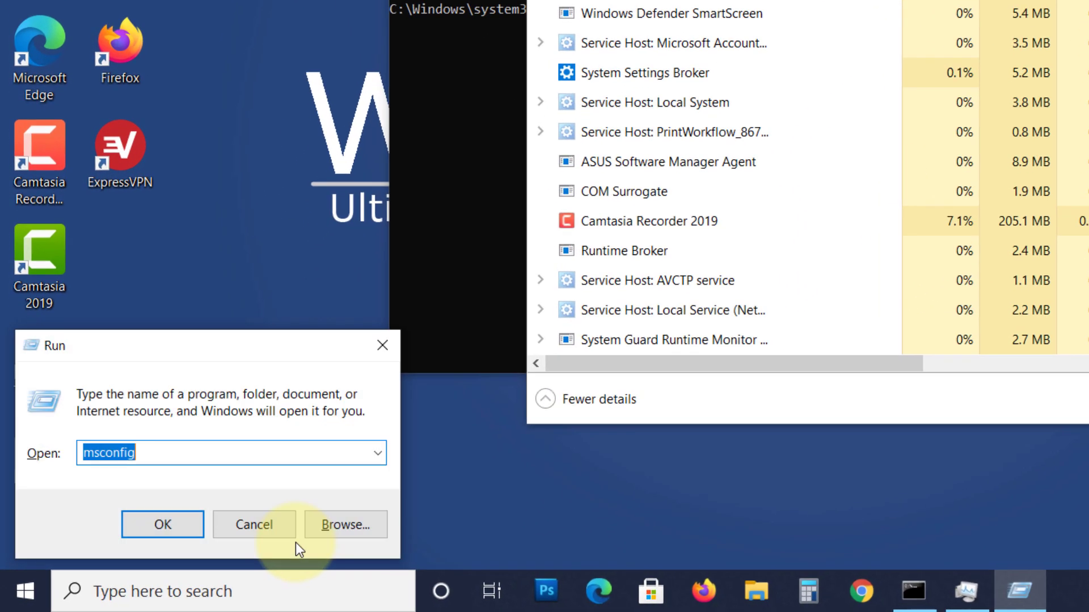
pyautogui.write('servi')
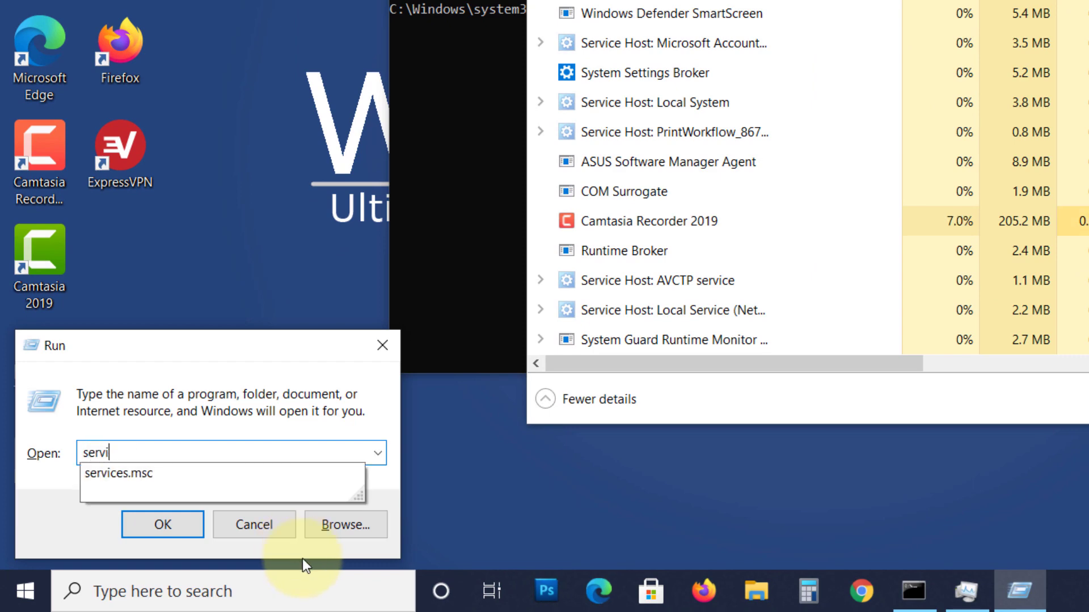
pyautogui.write('ces.msc')
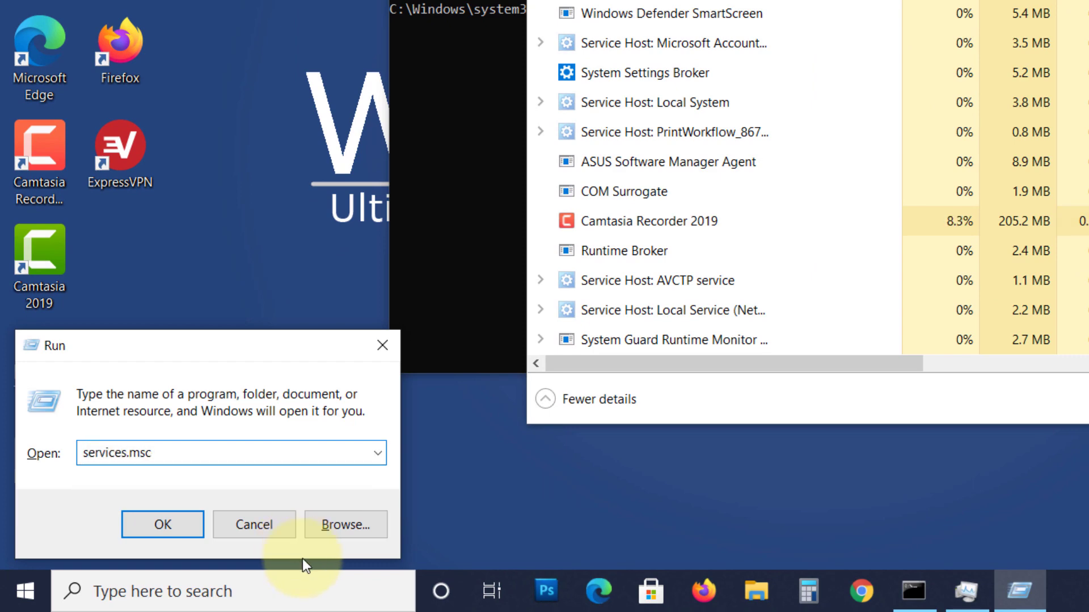
pyautogui.press('Return')
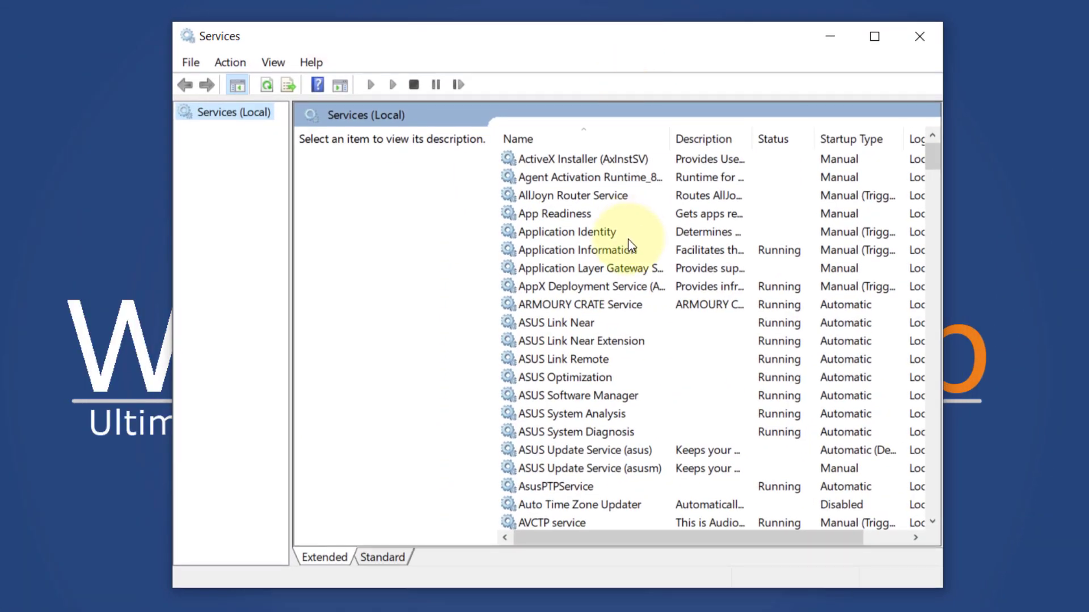
# Locate the Windows Search service in the list and view its properties.
pyautogui.click(575, 286)
pyautogui.press('w')
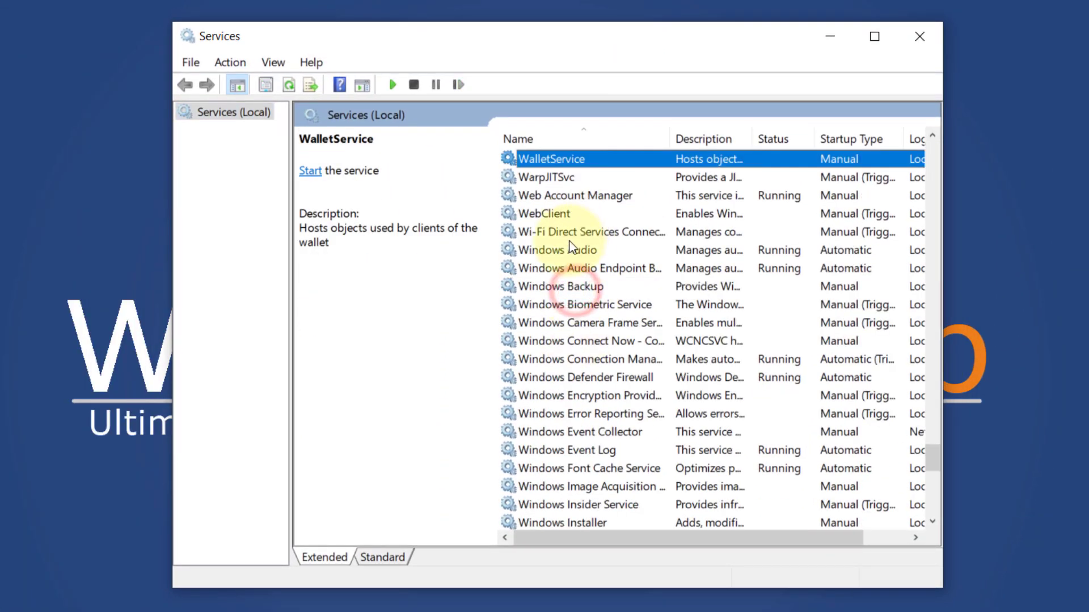
pyautogui.scroll(-4, 559, 364)
pyautogui.scroll(-3, 571, 418)
pyautogui.click(572, 414)
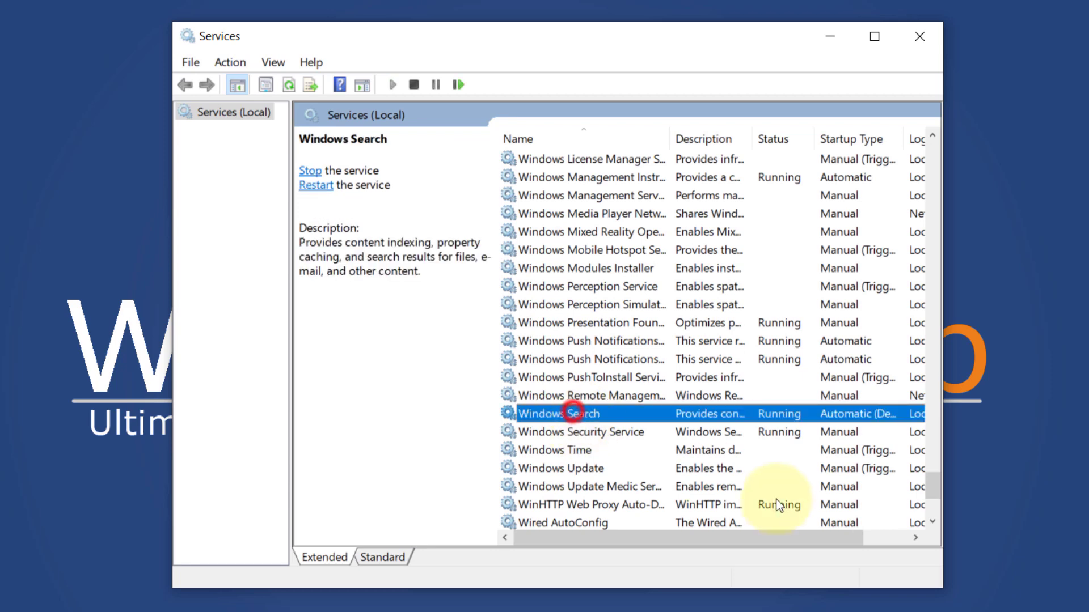
pyautogui.doubleClick(613, 413)
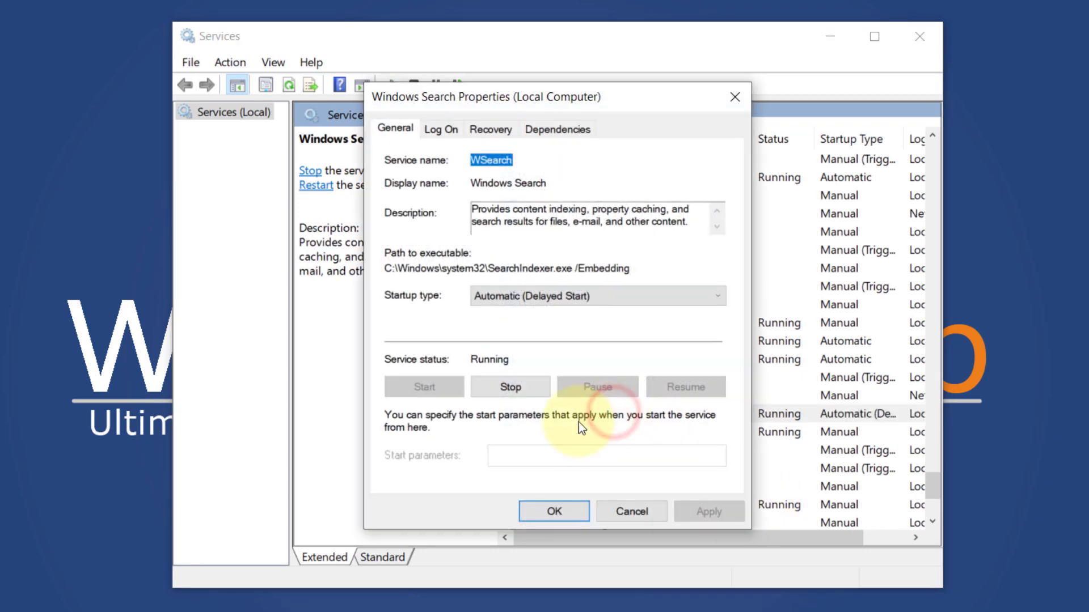
# Set the Windows Search startup type to Disabled and apply it.
pyautogui.click(532, 292)
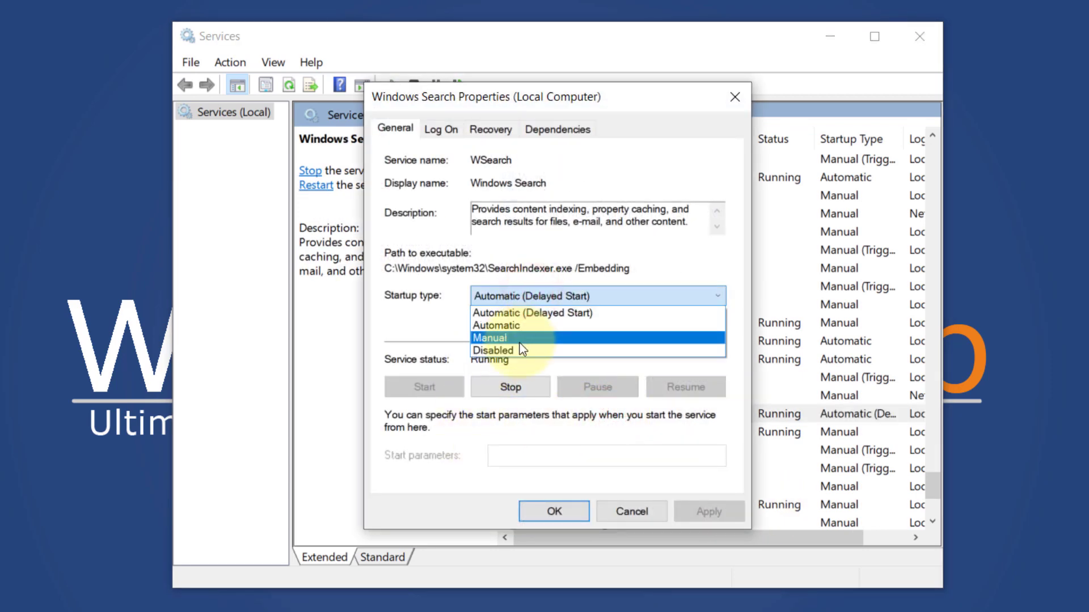
pyautogui.click(519, 349)
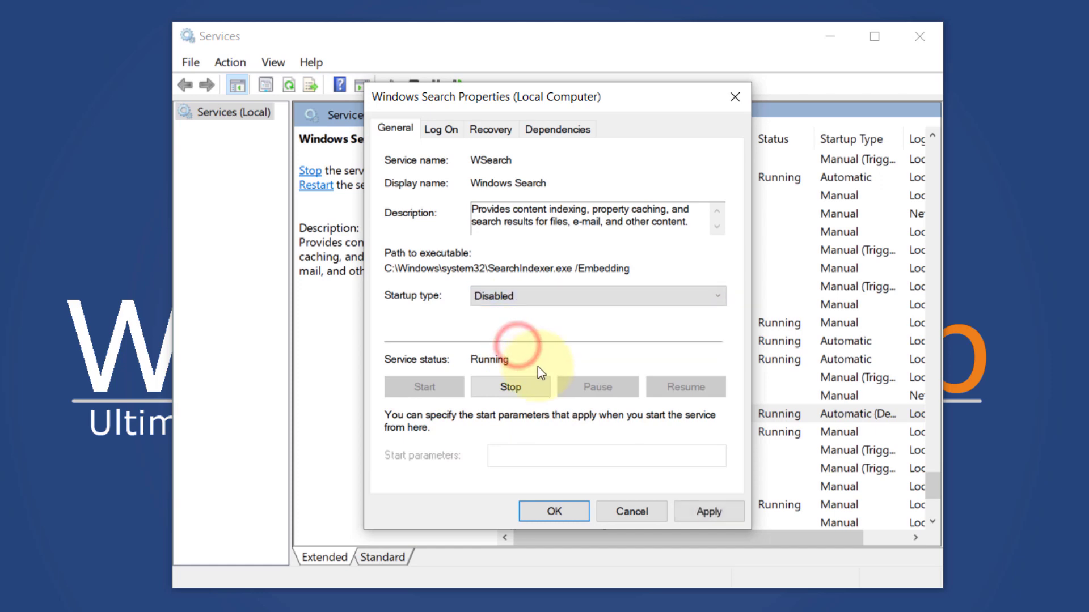
pyautogui.click(690, 515)
pyautogui.click(555, 512)
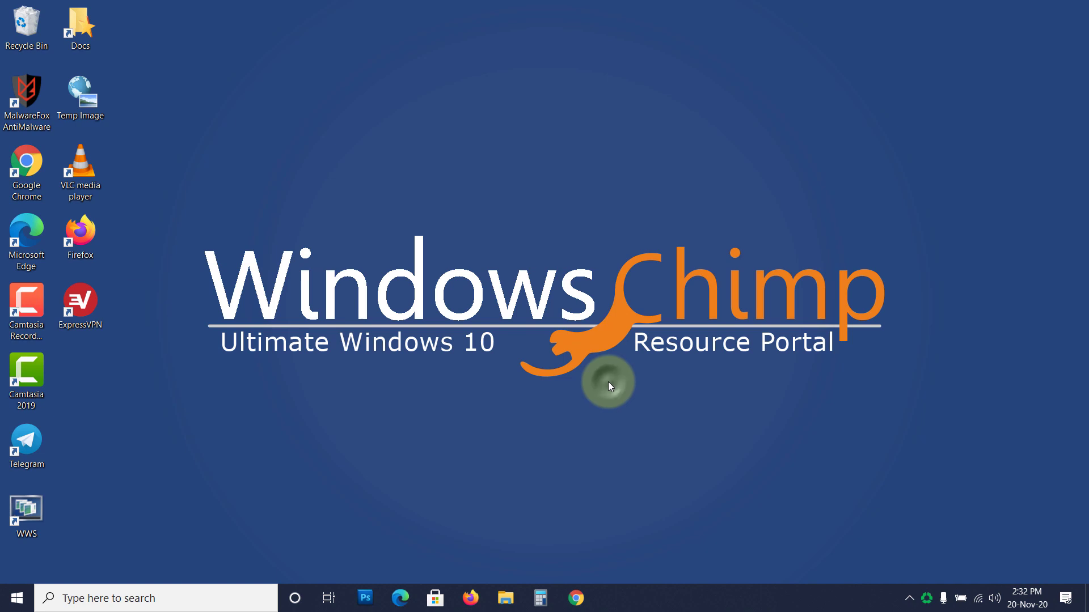
pyautogui.rightClick(608, 385)
pyautogui.click(645, 427)
pyautogui.rightClick(550, 173)
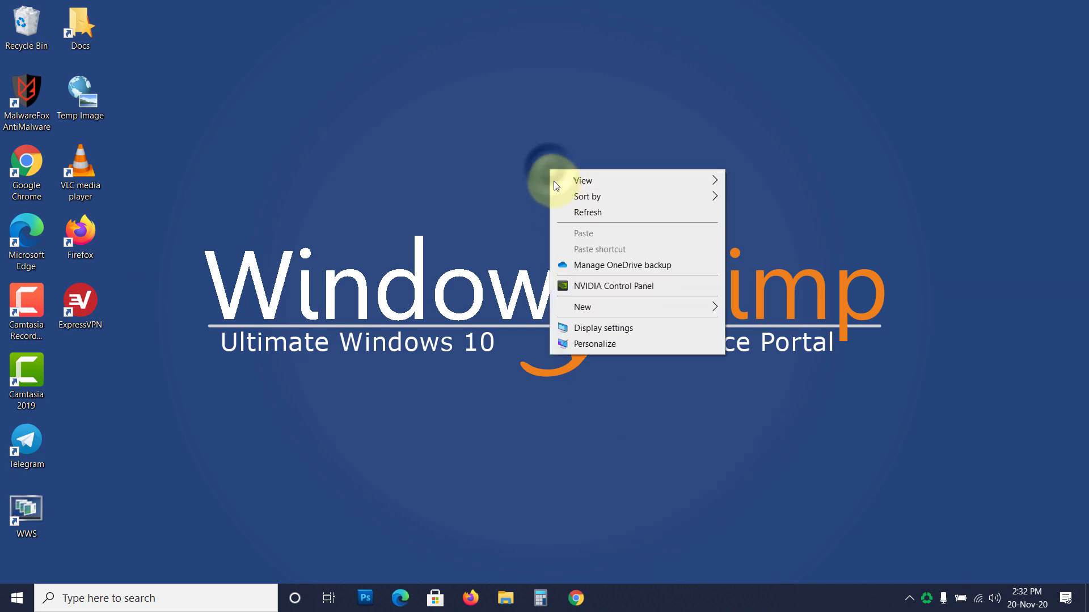
pyautogui.click(580, 211)
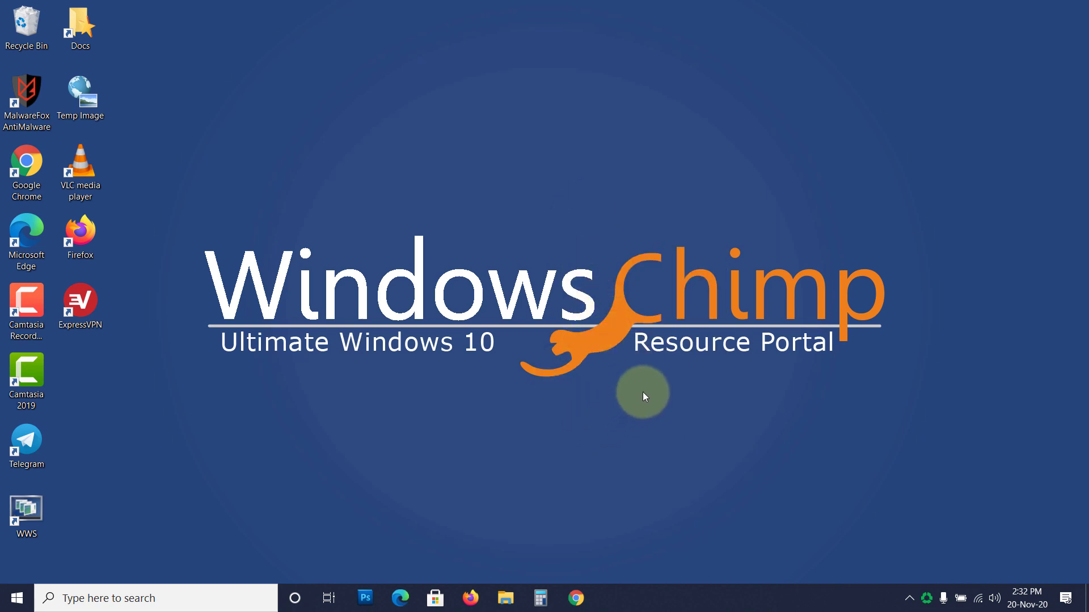
# Run Command Prompt as administrator and stop the SysMain service with net.exe.
pyautogui.click(125, 597)
pyautogui.write('command prompt')
pyautogui.rightClick(201, 167)
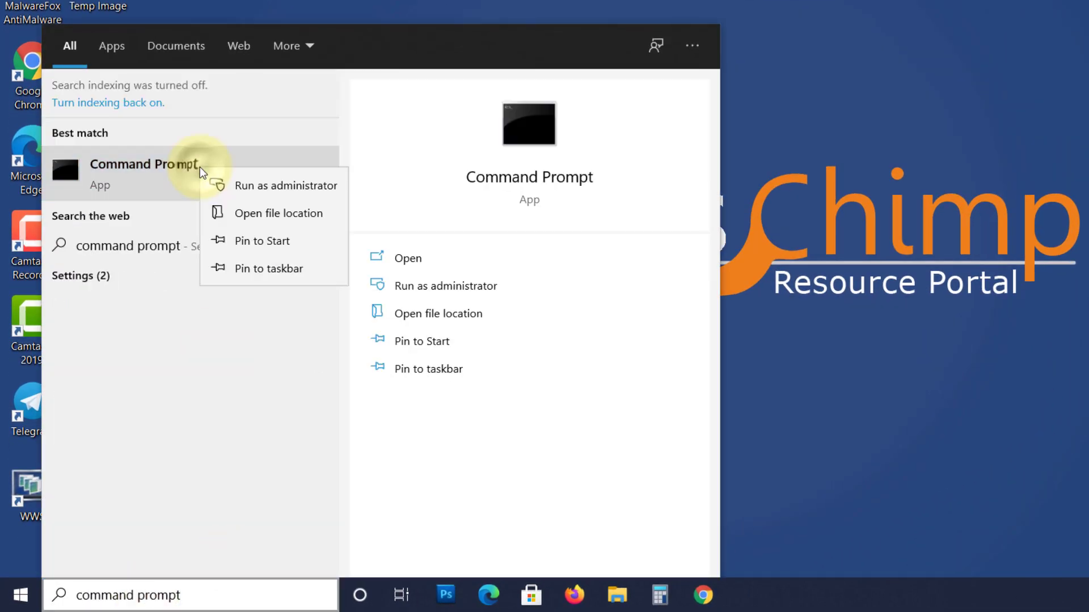
pyautogui.click(240, 188)
pyautogui.click(659, 12)
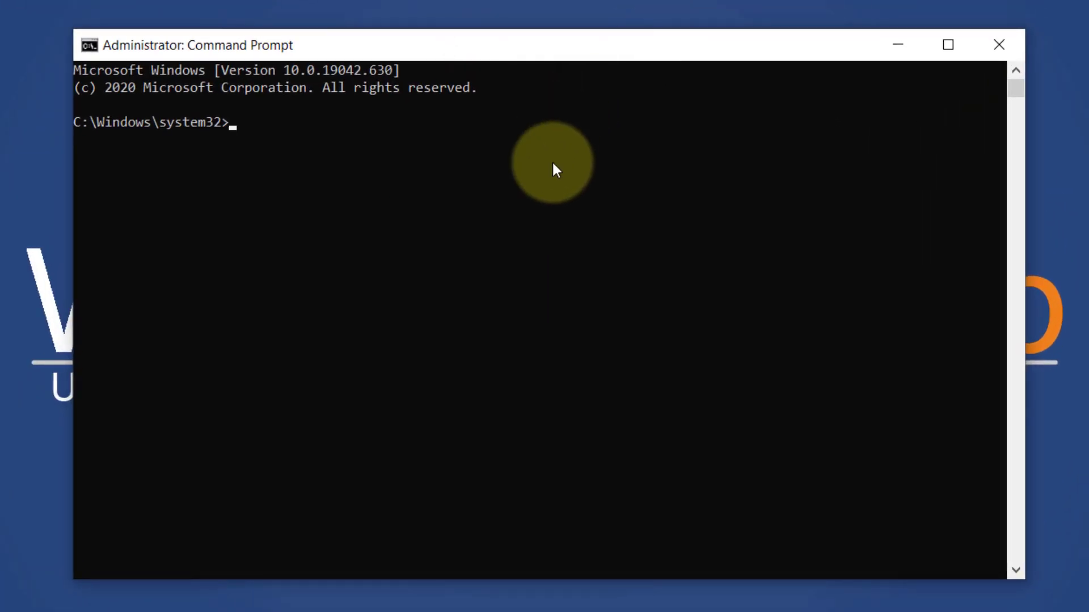
pyautogui.write('net.exe stop sysmain')
pyautogui.press('Return')
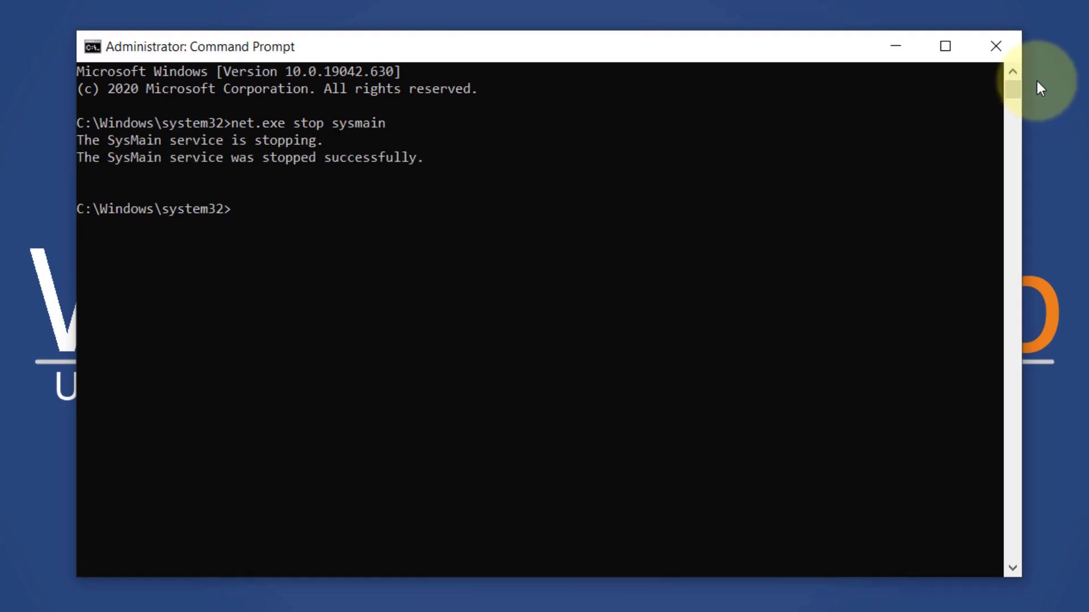
# Launch Task Manager from the taskbar, check disk usage and close it.
pyautogui.click(726, 607)
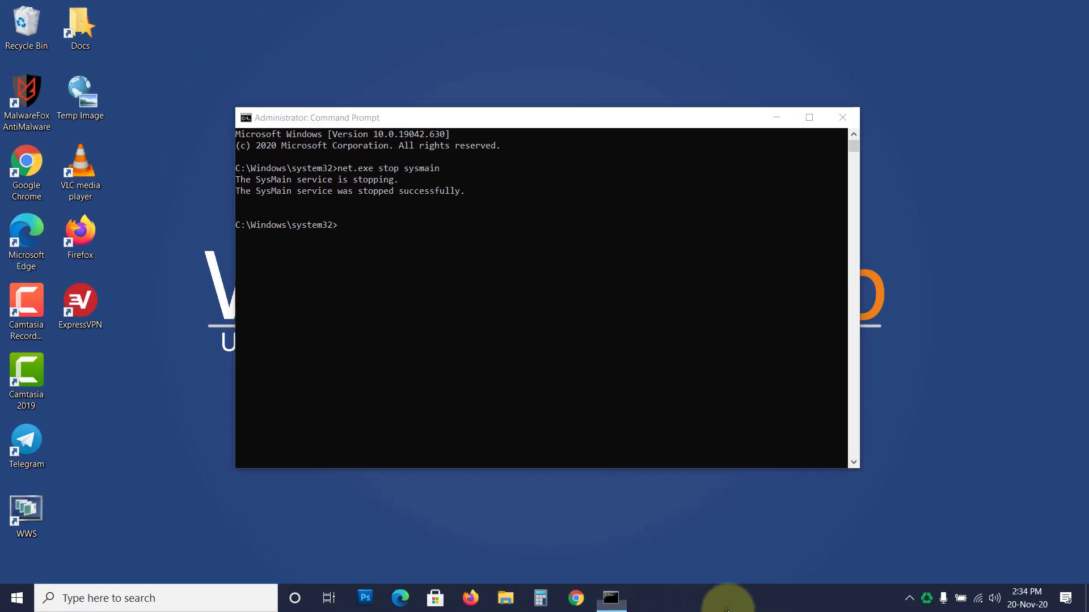
pyautogui.rightClick(727, 608)
pyautogui.click(781, 544)
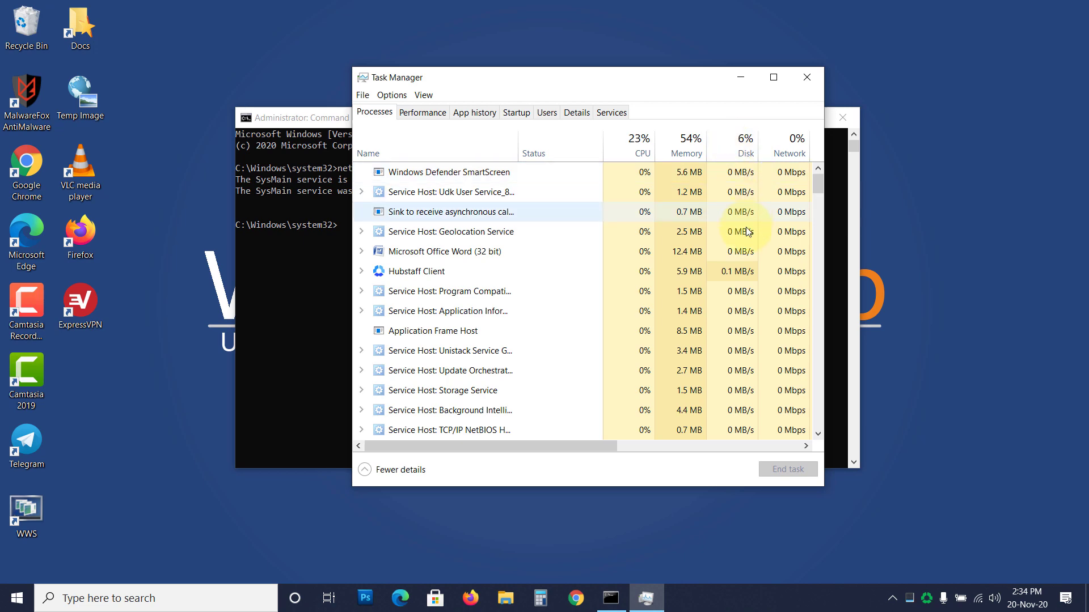
pyautogui.click(804, 74)
# Run services.msc and bring up the SysMain service's properties.
pyautogui.click(787, 117)
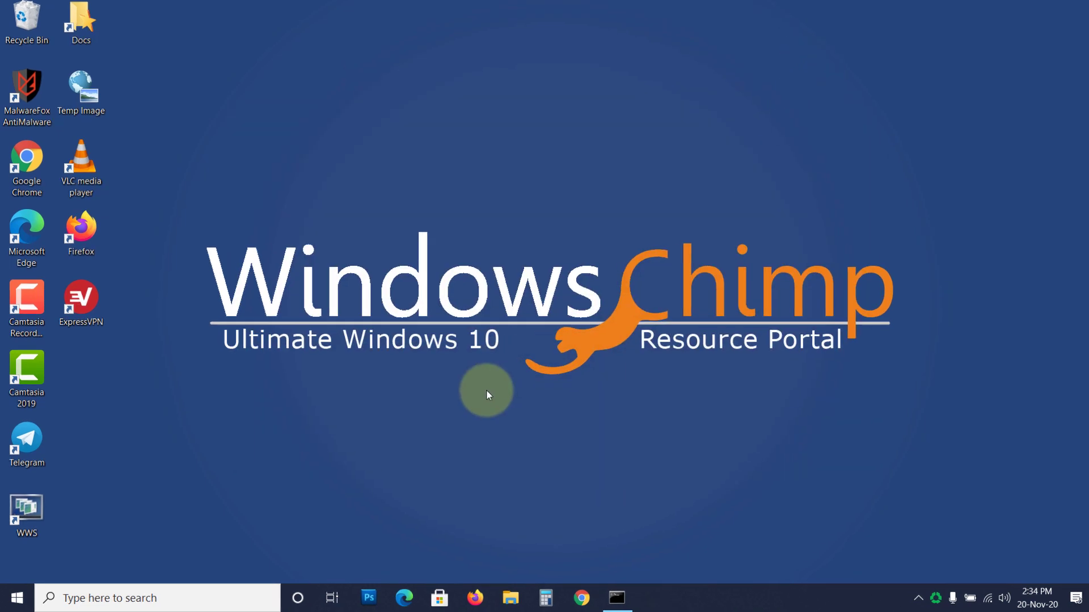
pyautogui.press('super+r')
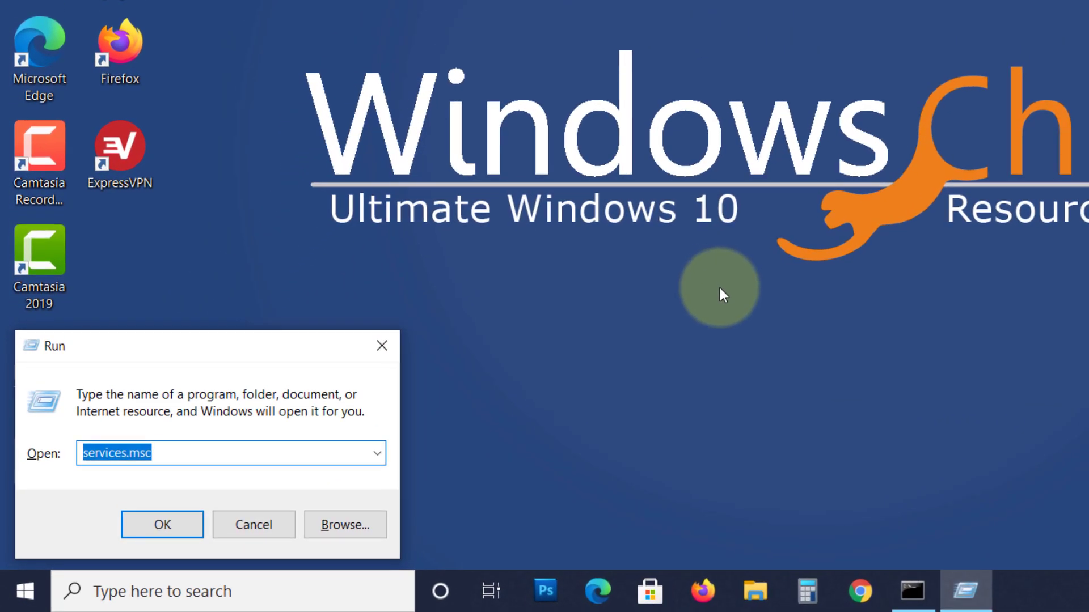
pyautogui.press('Return')
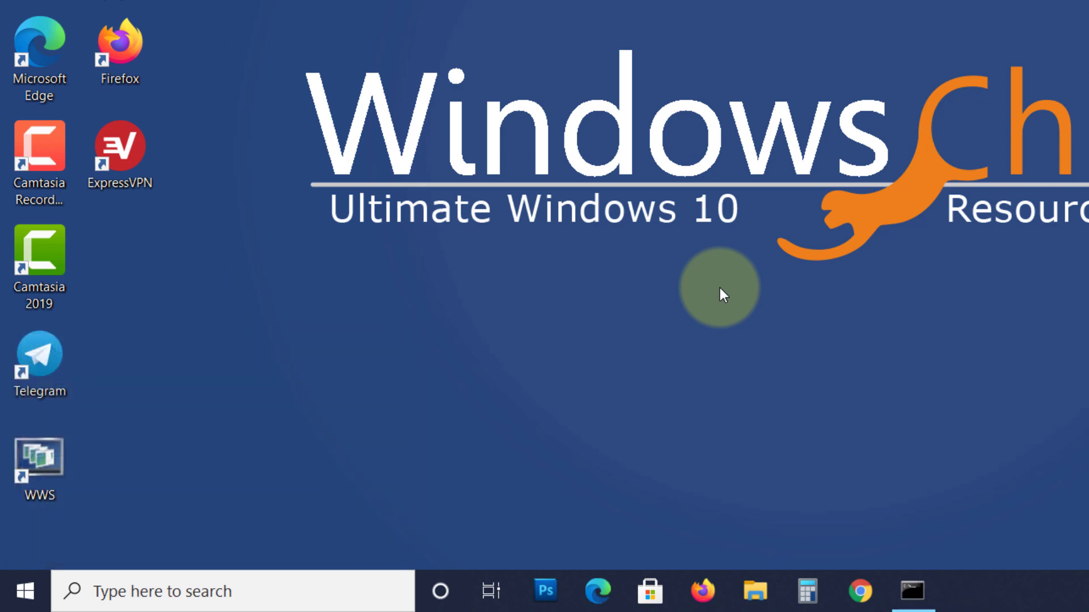
pyautogui.scroll(-3, 645, 358)
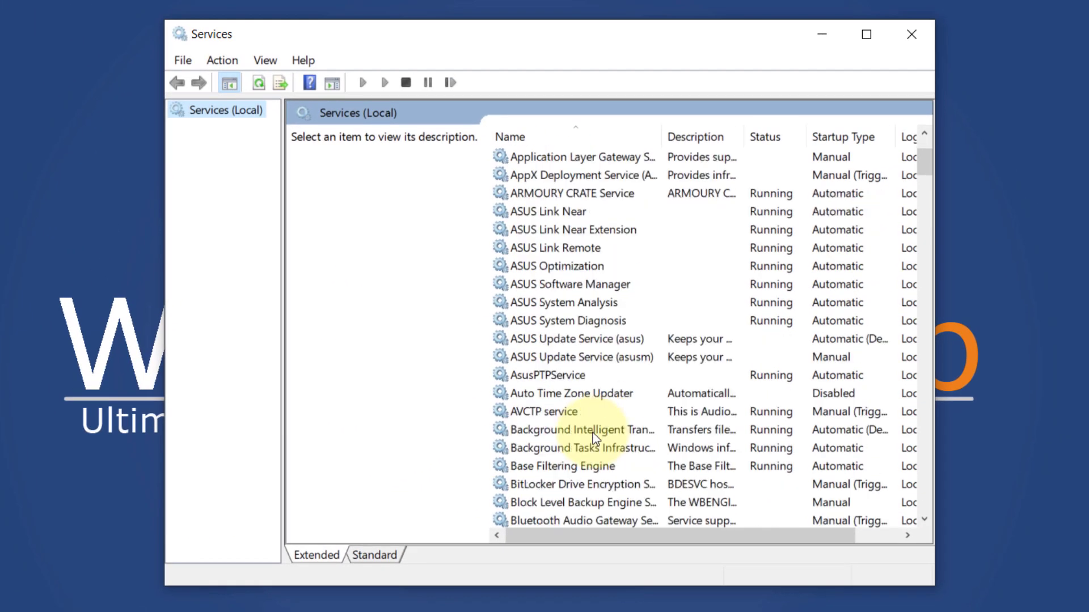
pyautogui.click(564, 356)
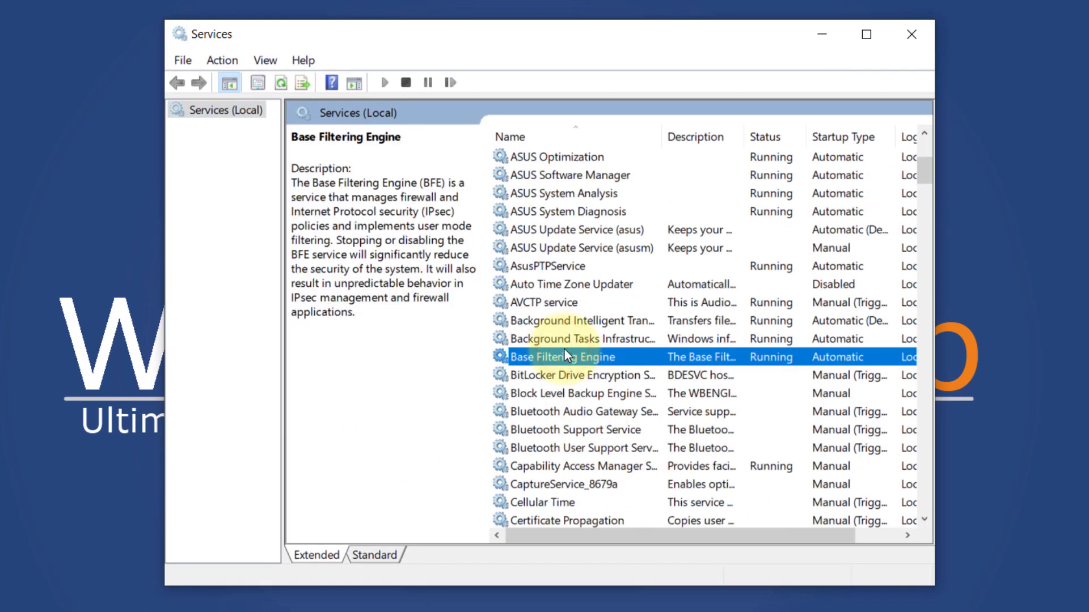
pyautogui.write('sys')
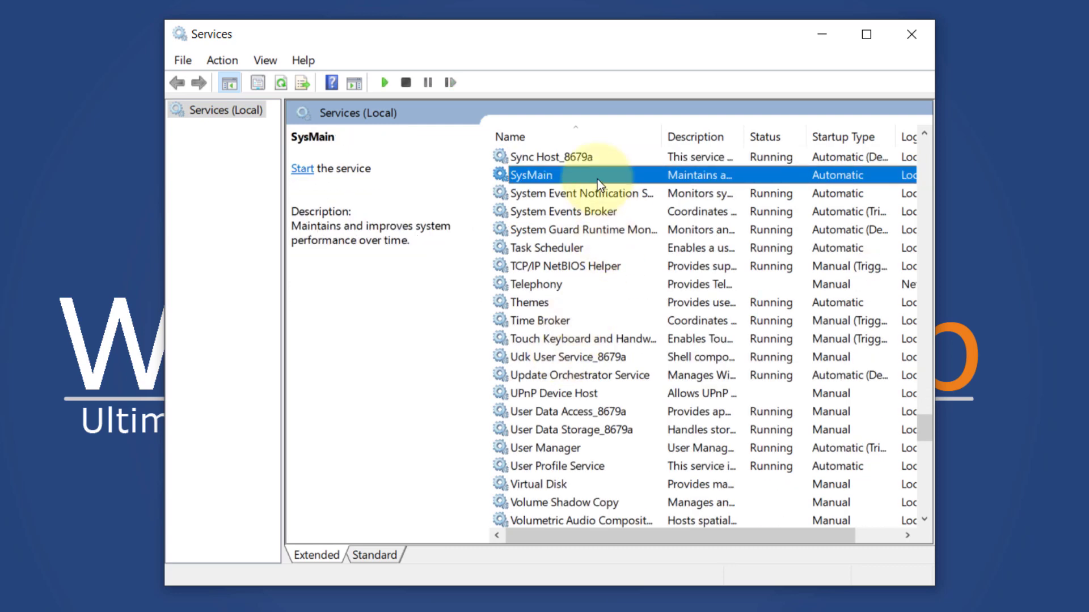
pyautogui.click(569, 178)
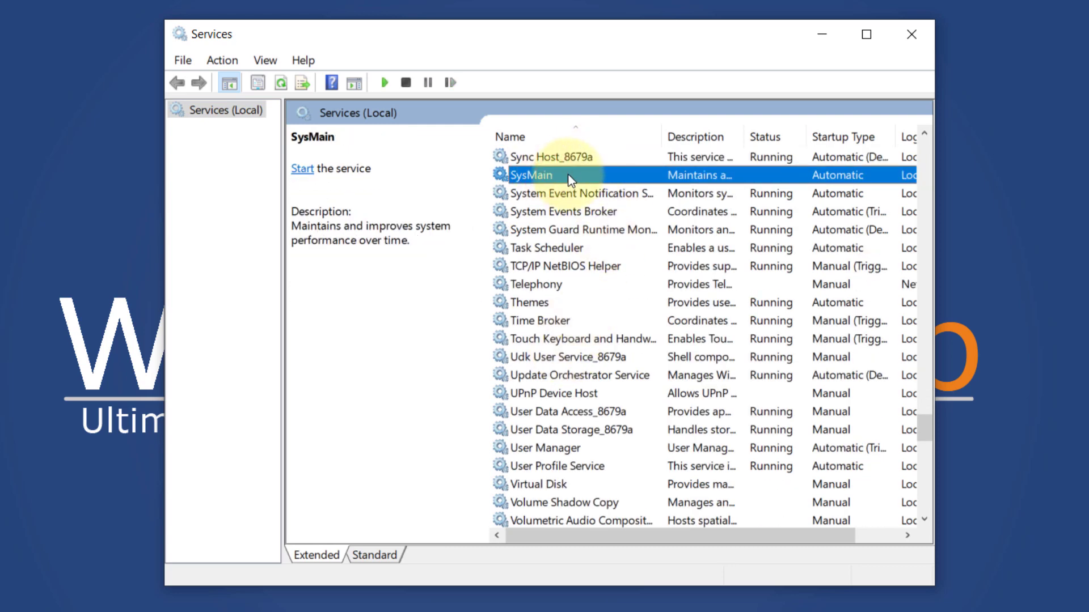
pyautogui.doubleClick(569, 179)
pyautogui.moveTo(536, 96)
pyautogui.mouseDown()
pyautogui.moveTo(395, 75)
pyautogui.moveTo(410, 82)
pyautogui.mouseUp()
# Set the SysMain startup type to Disabled and apply it.
pyautogui.click(386, 276)
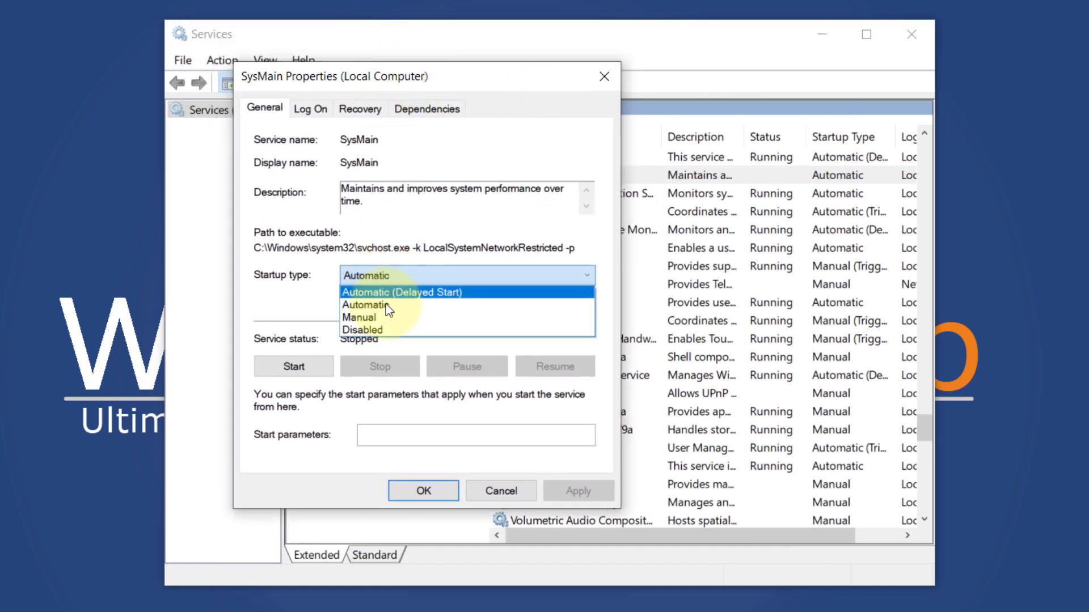
pyautogui.click(385, 325)
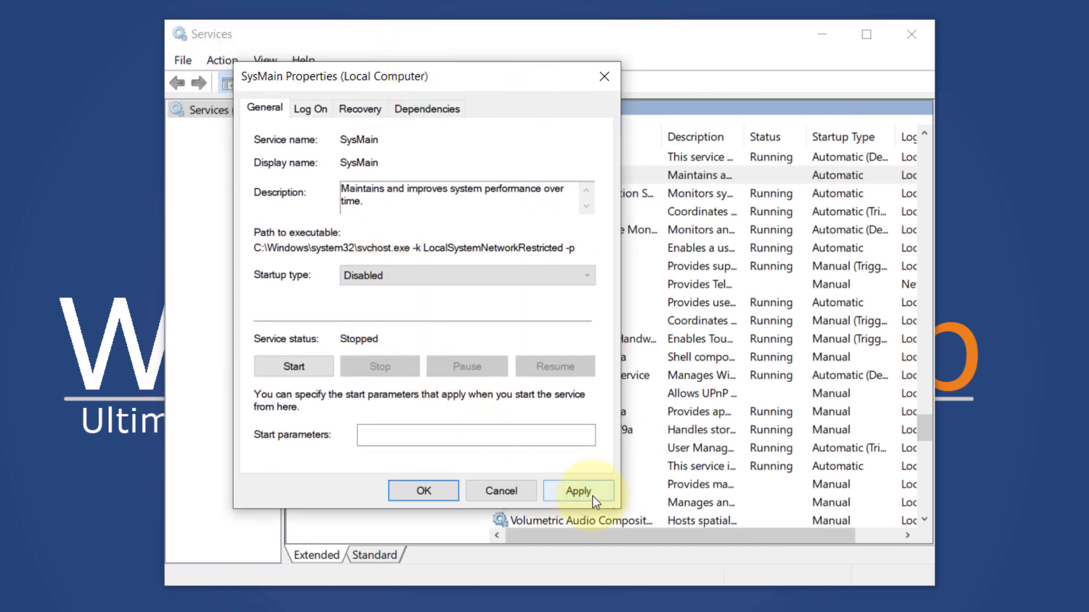
pyautogui.click(579, 491)
pyautogui.click(424, 491)
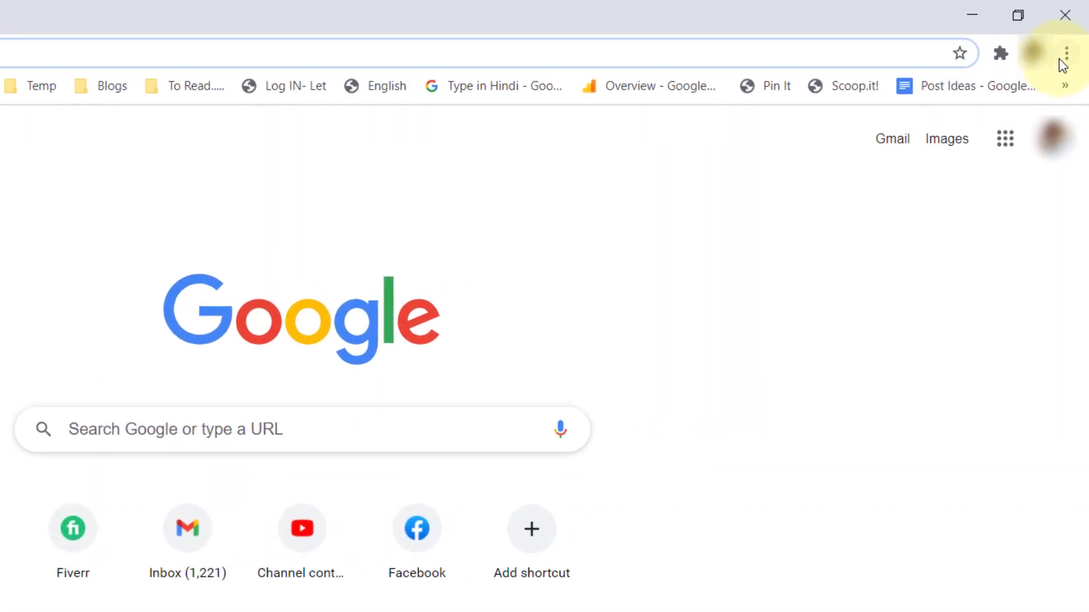
# Use Chrome's three-dot menu to reach the Settings page.
pyautogui.click(1065, 55)
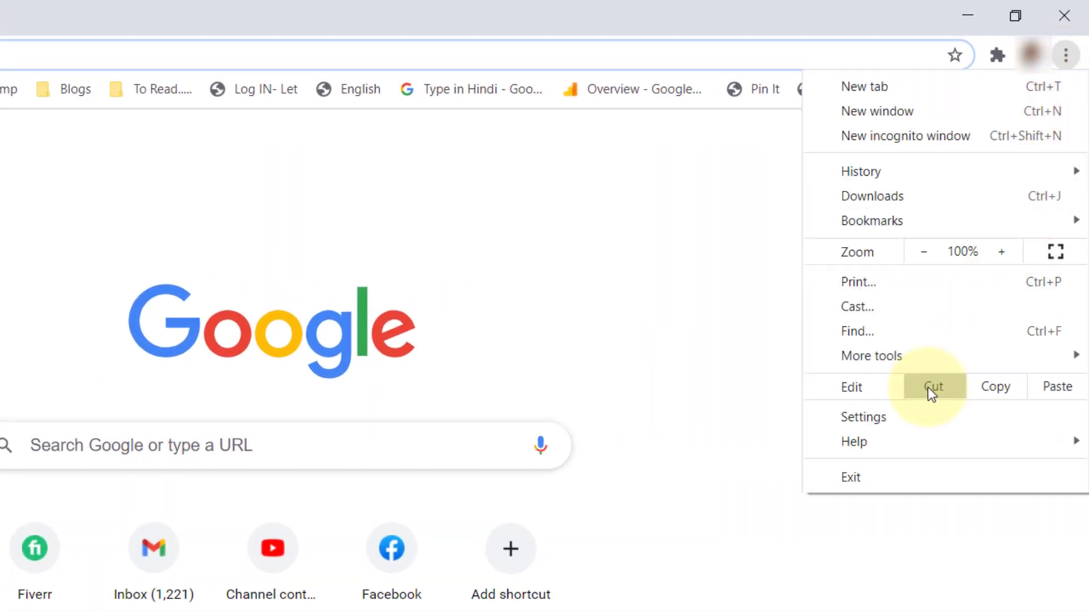
pyautogui.click(890, 417)
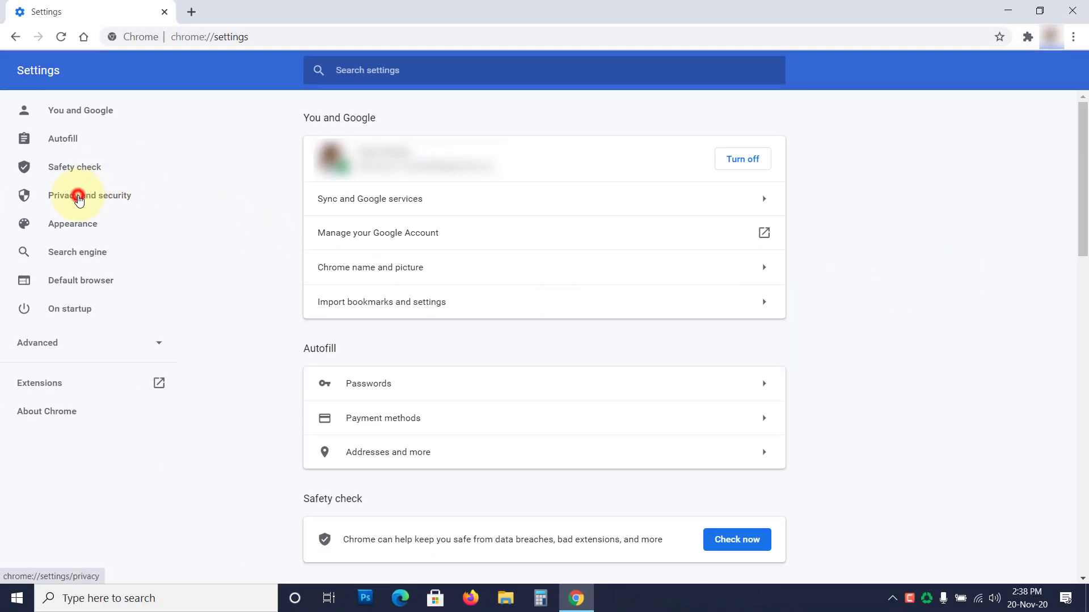
# Switch off 'Preload pages for faster browsing and searching' under Cookies and other site data.
pyautogui.click(78, 198)
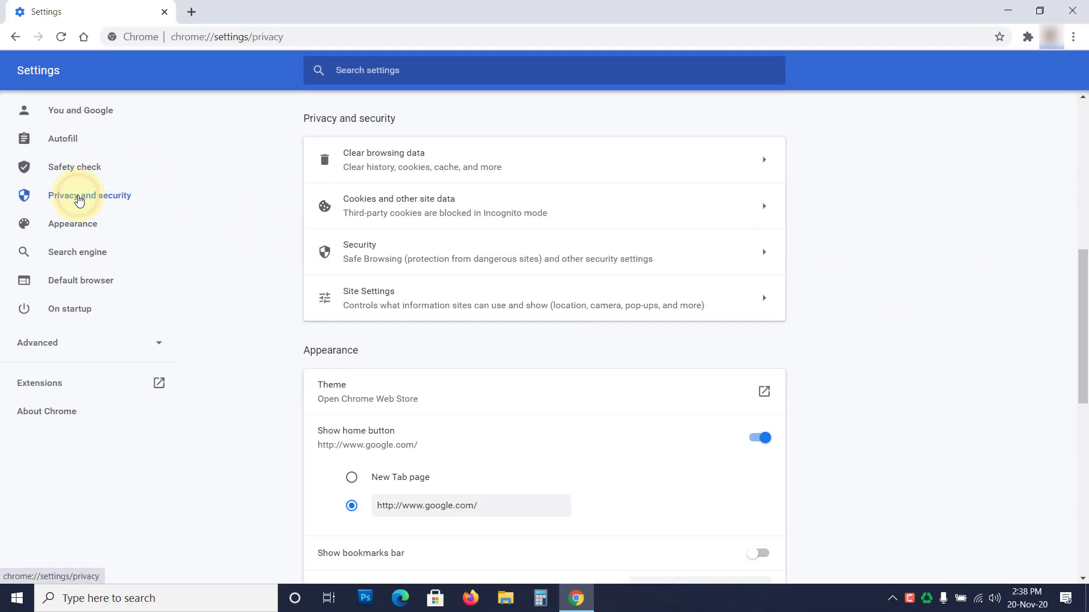
pyautogui.click(425, 207)
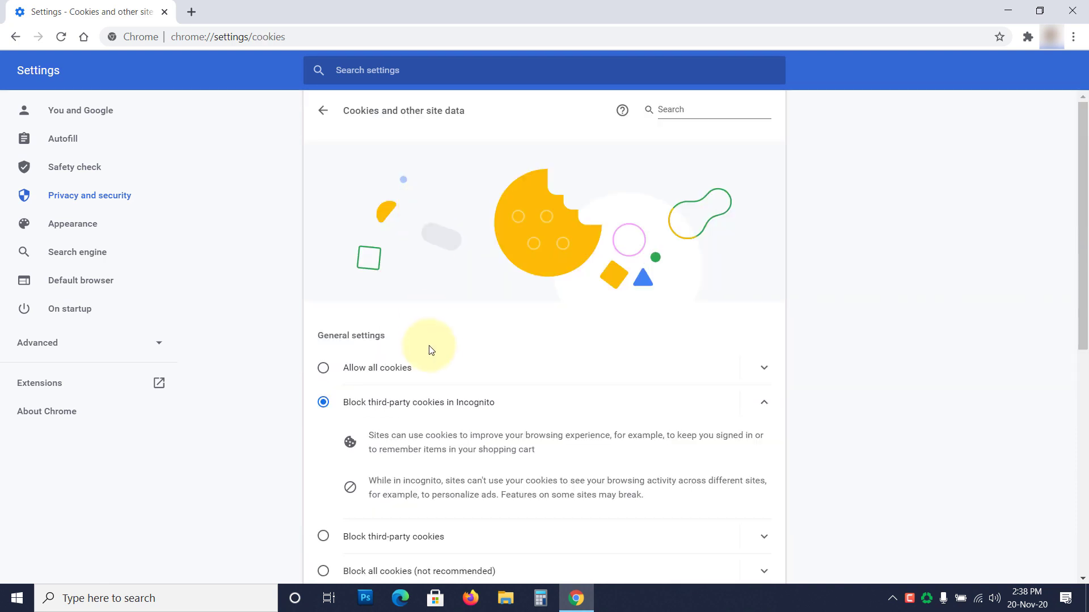
pyautogui.scroll(-1, 451, 361)
pyautogui.scroll(-2, 451, 361)
pyautogui.scroll(-2, 450, 362)
pyautogui.scroll(-1, 449, 363)
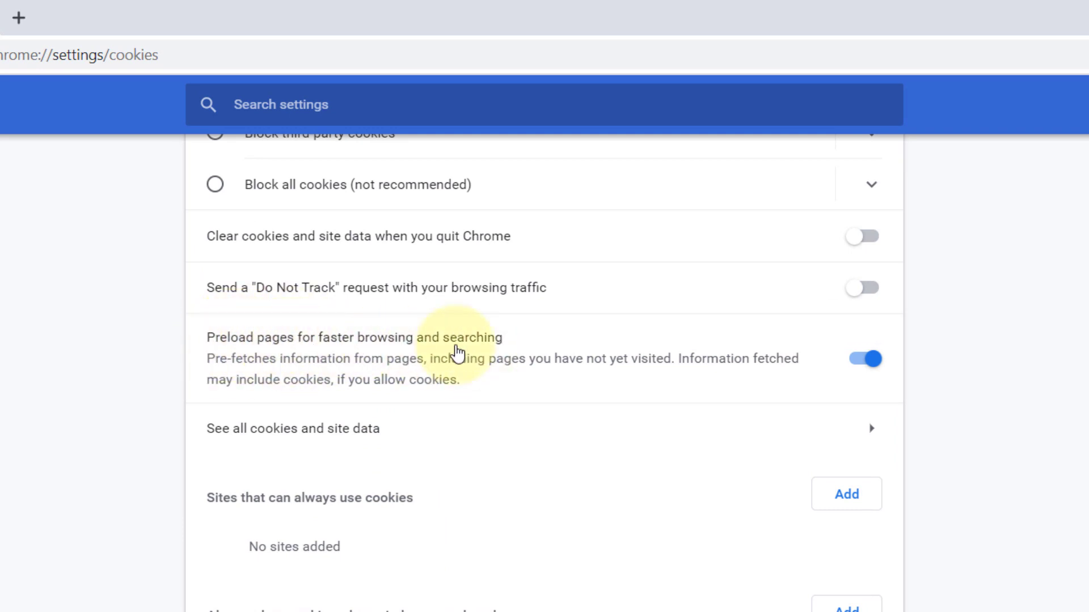
pyautogui.click(864, 375)
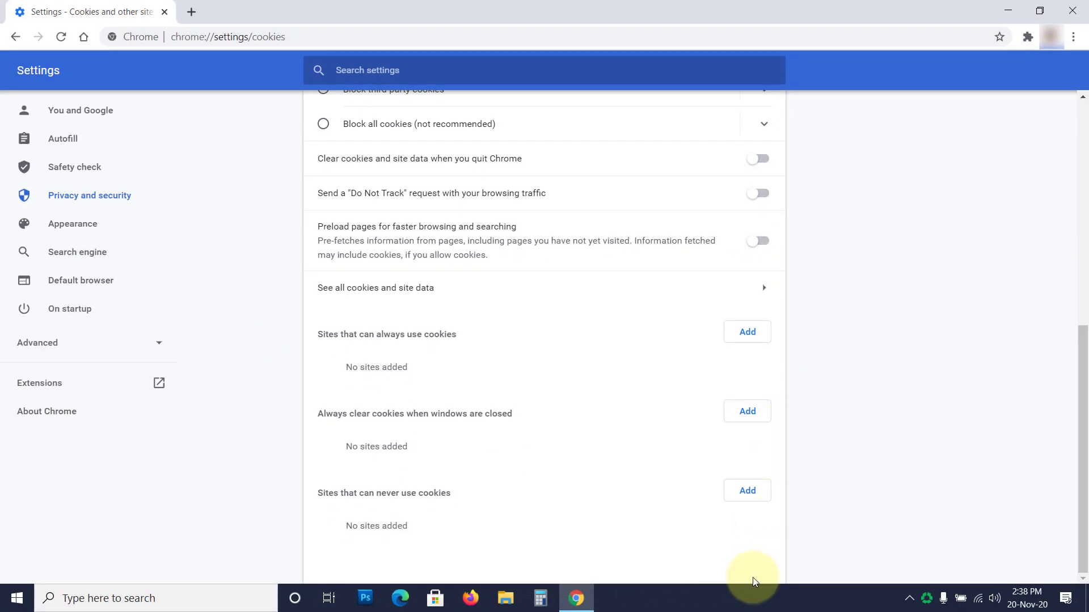
# Launch Task Manager from the taskbar menu.
pyautogui.rightClick(681, 598)
pyautogui.click(727, 540)
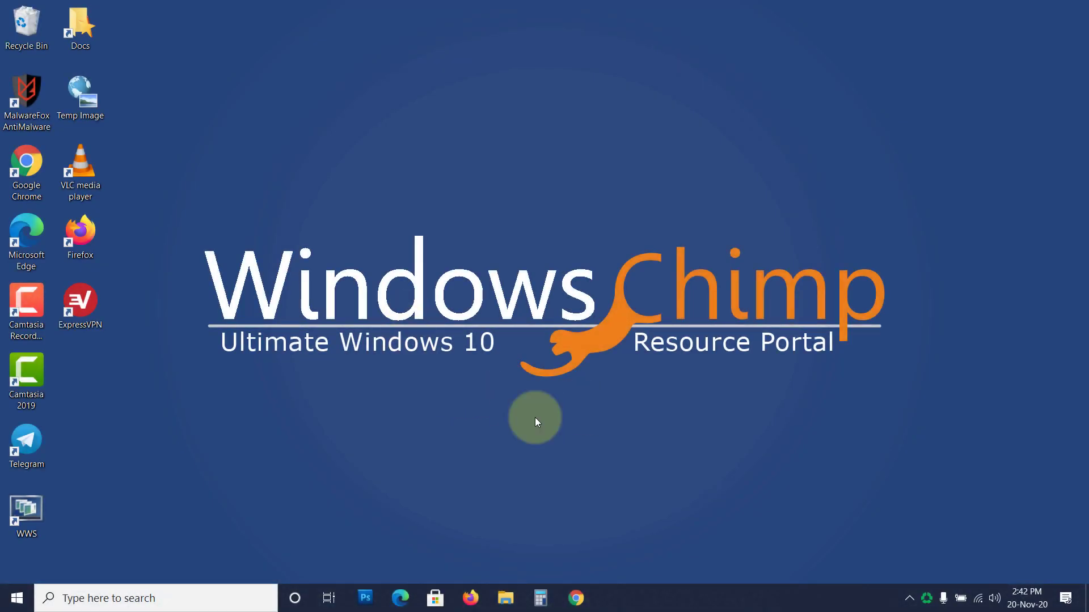
# Refresh the desktop twice from its context menu.
pyautogui.rightClick(533, 394)
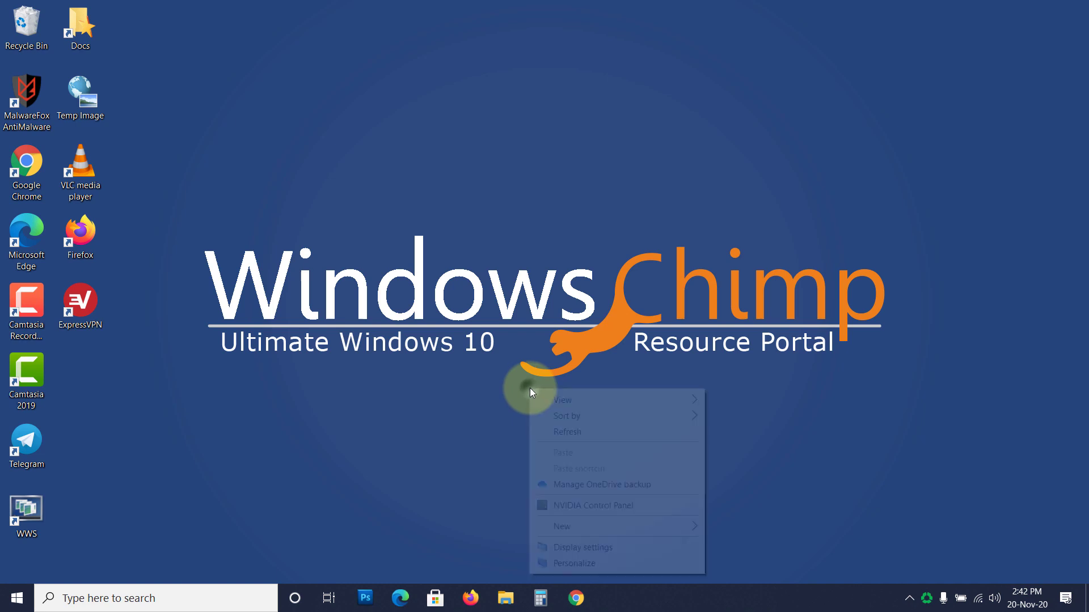
pyautogui.click(560, 427)
pyautogui.rightClick(558, 200)
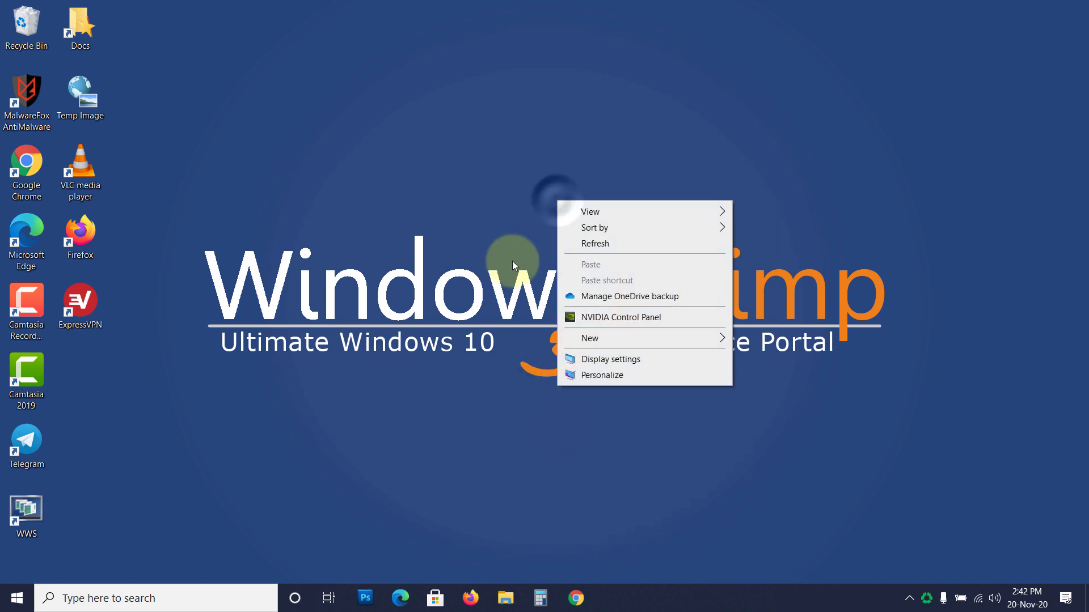
pyautogui.click(585, 245)
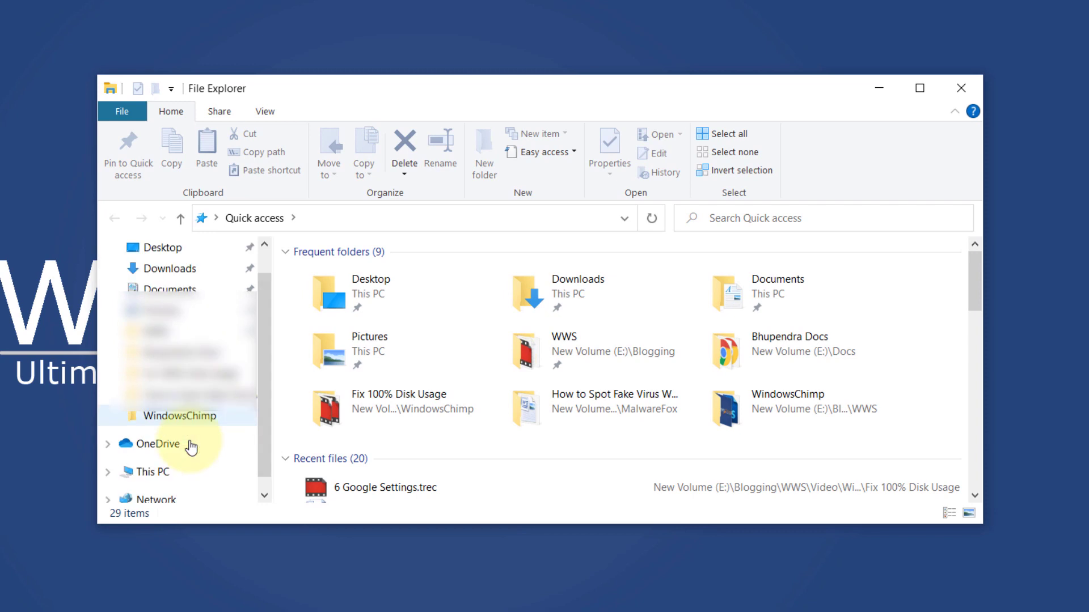
# Bring up the System information page via This PC's Properties in File Explorer.
pyautogui.click(164, 447)
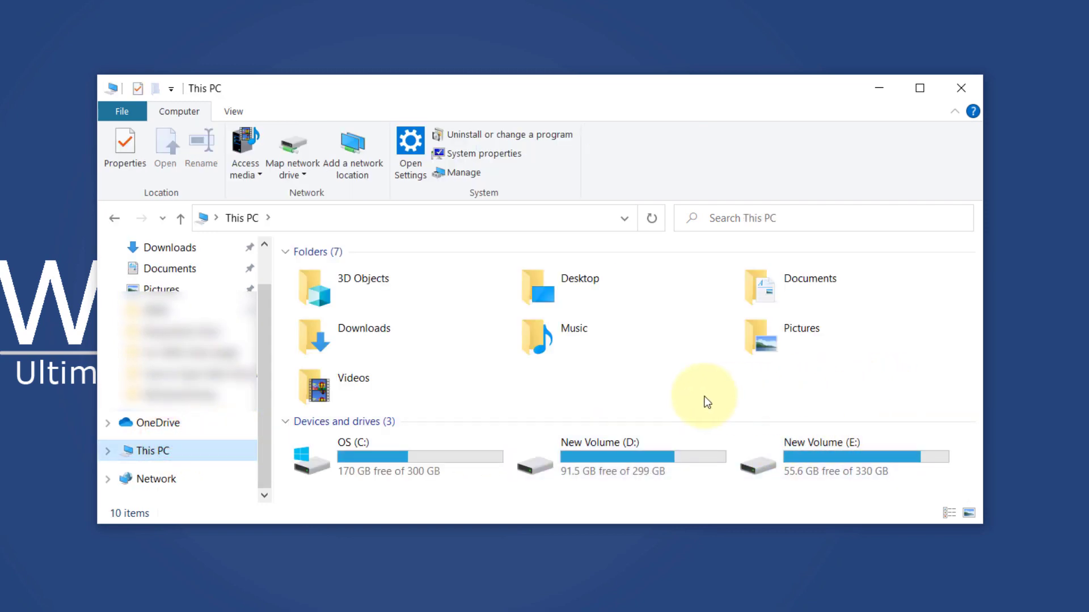
pyautogui.rightClick(670, 393)
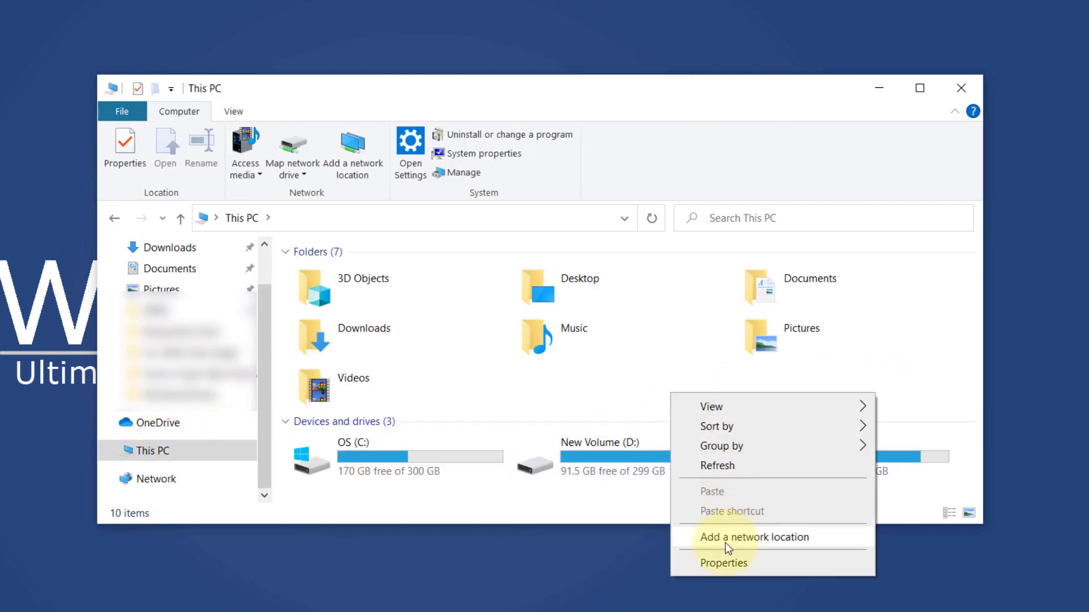
pyautogui.click(741, 560)
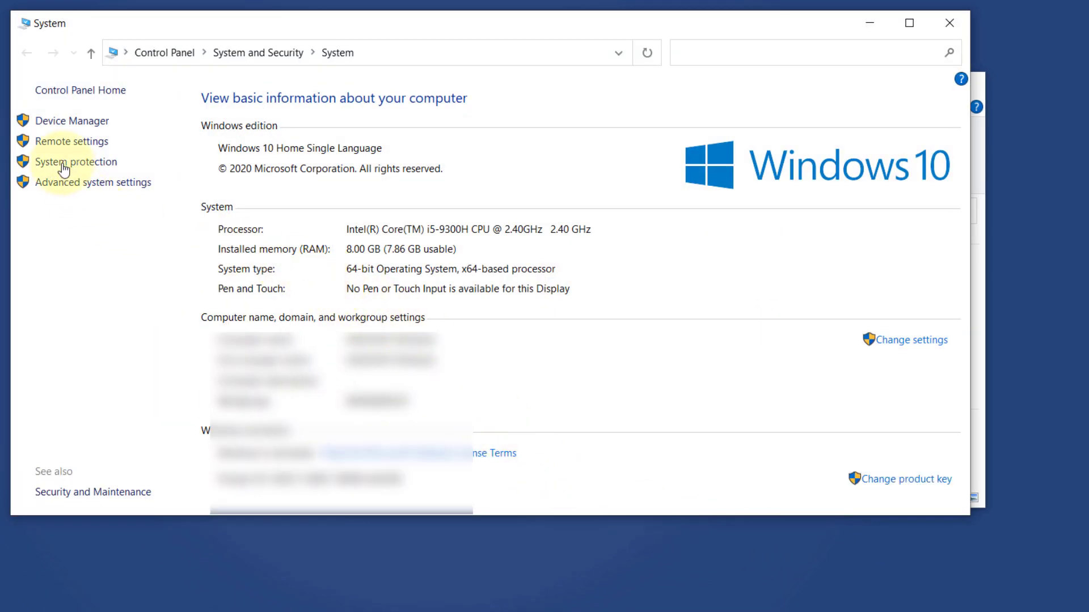
# Reach Performance Settings from Advanced system settings in System Properties.
pyautogui.click(83, 184)
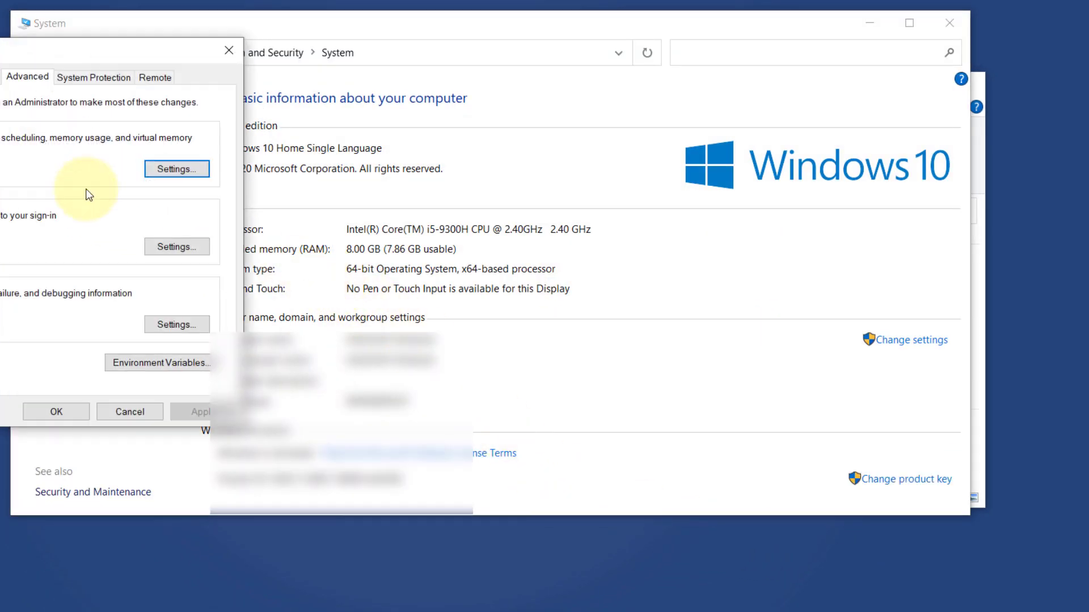
pyautogui.moveTo(72, 51); pyautogui.dragTo(429, 98)
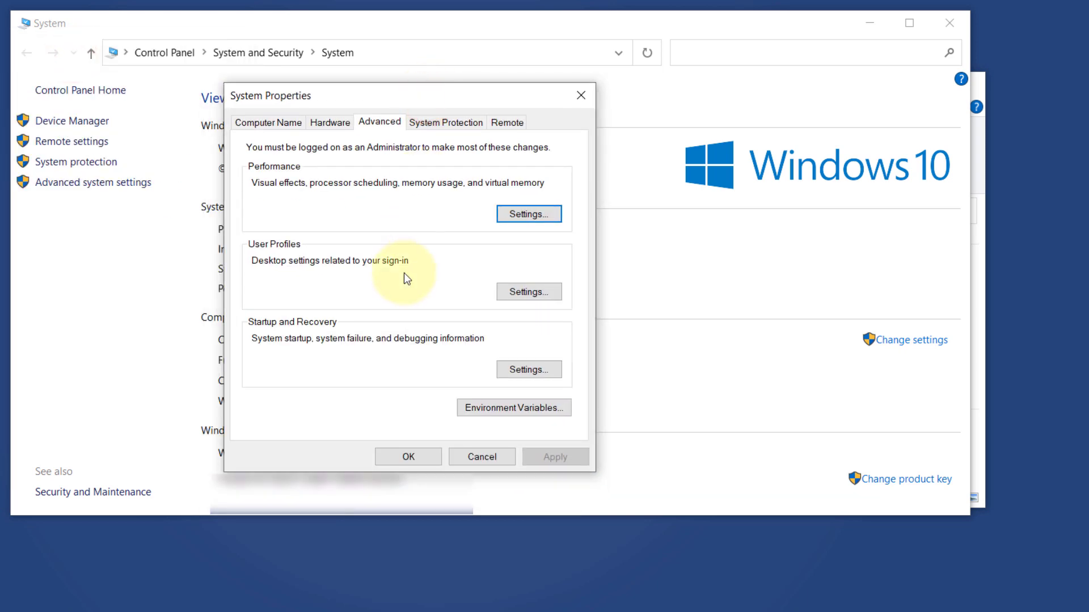
pyautogui.click(530, 215)
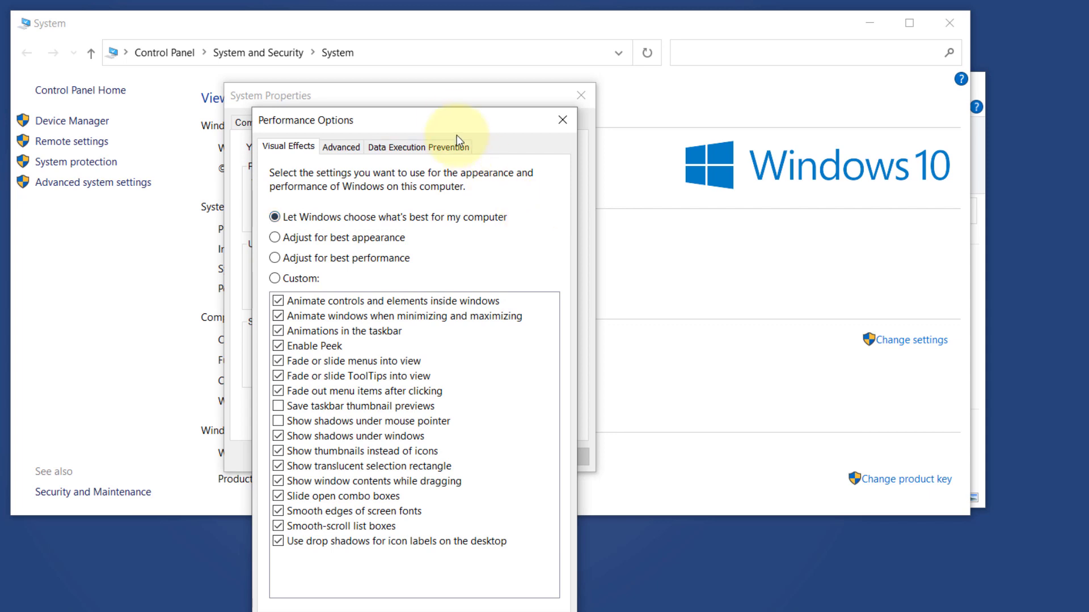
# Bring up the Virtual Memory window from the Advanced performance options.
pyautogui.moveTo(457, 126); pyautogui.dragTo(457, 62)
pyautogui.click(353, 77)
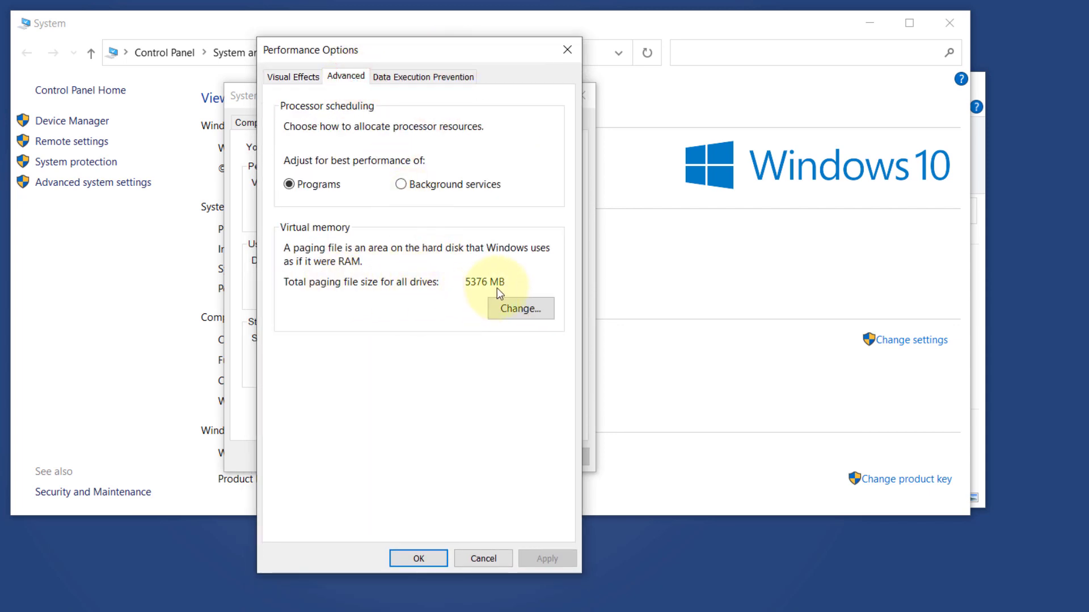
pyautogui.click(523, 306)
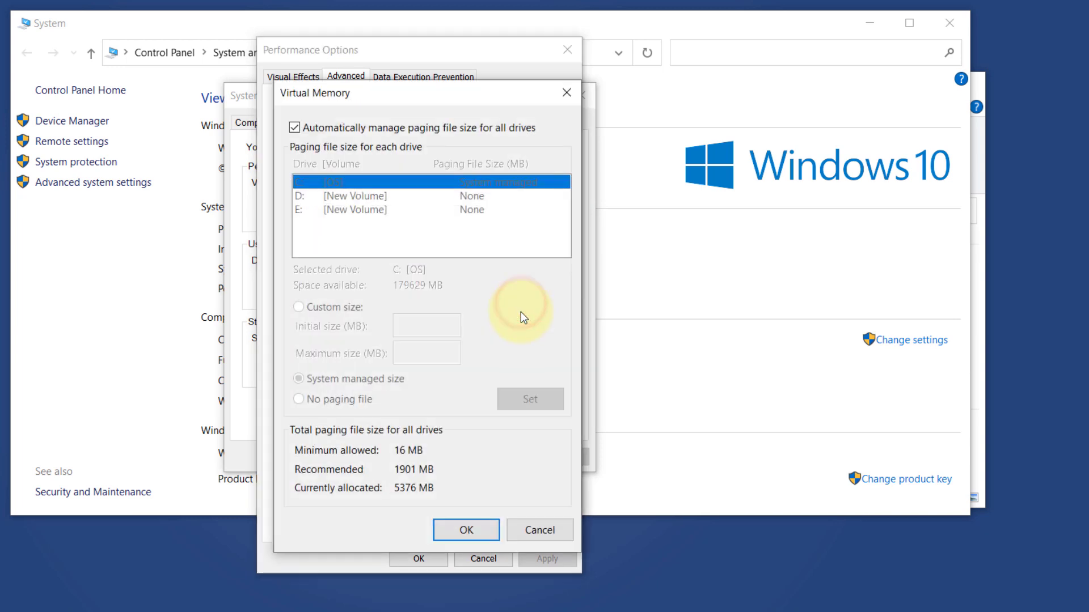
# Disable automatic paging management and set drive C: to no paging file, confirming the change.
pyautogui.click(294, 128)
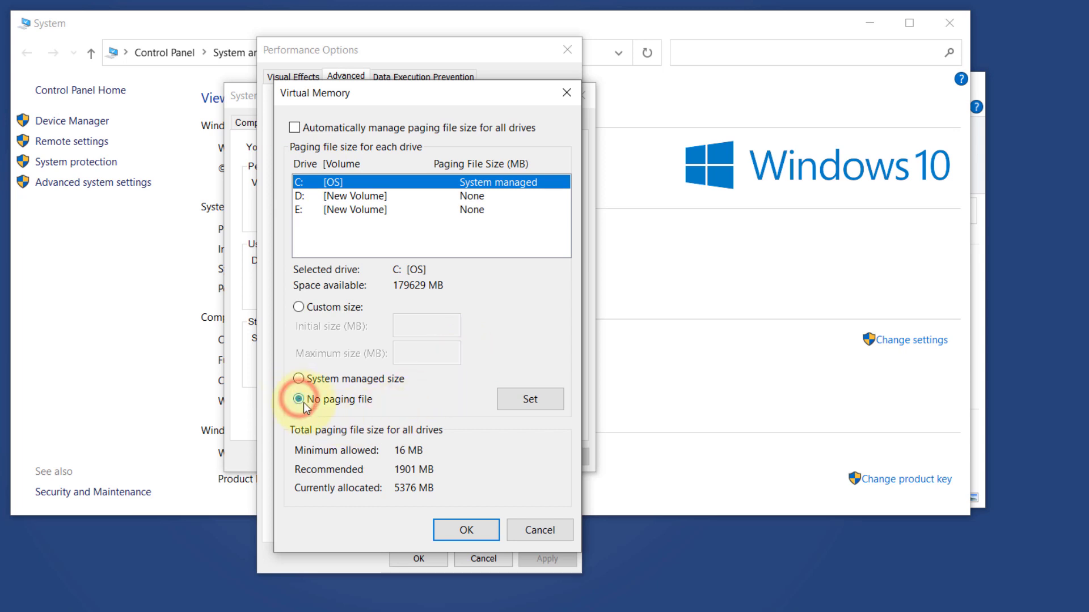
pyautogui.click(531, 398)
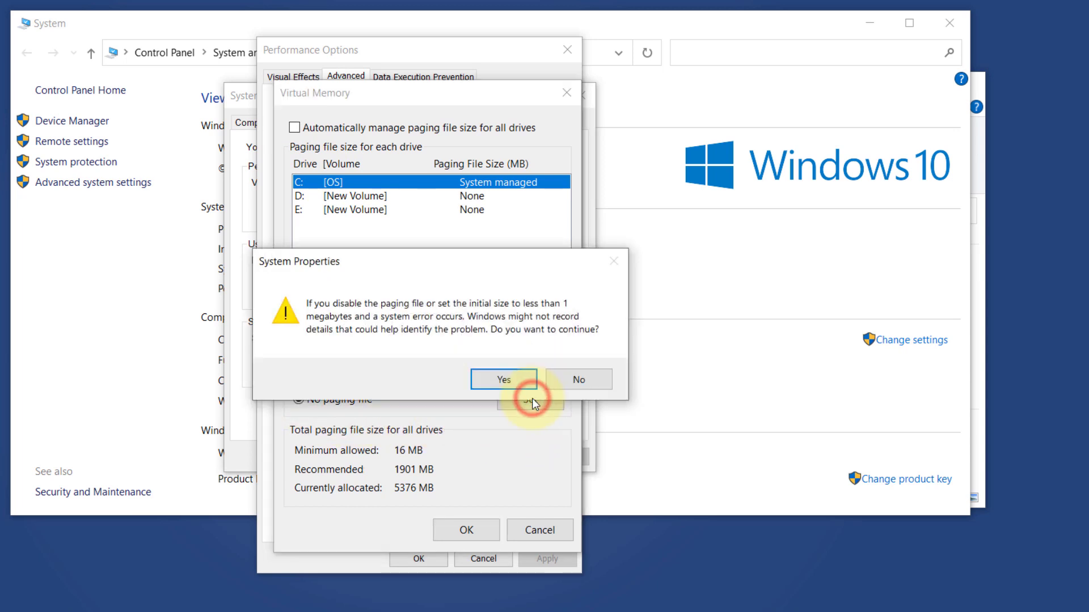
pyautogui.click(508, 380)
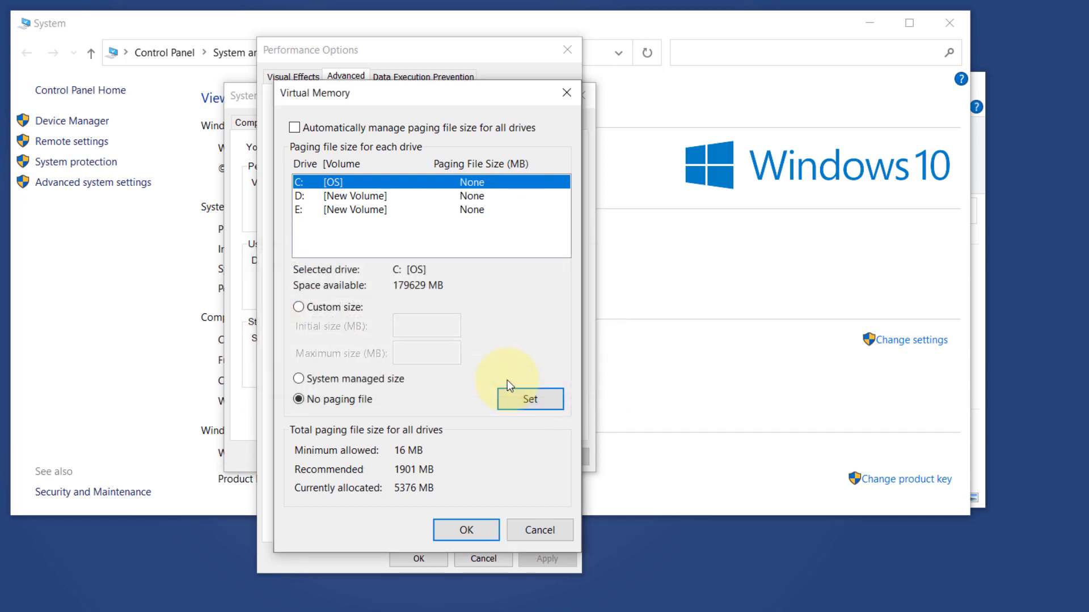
pyautogui.click(479, 527)
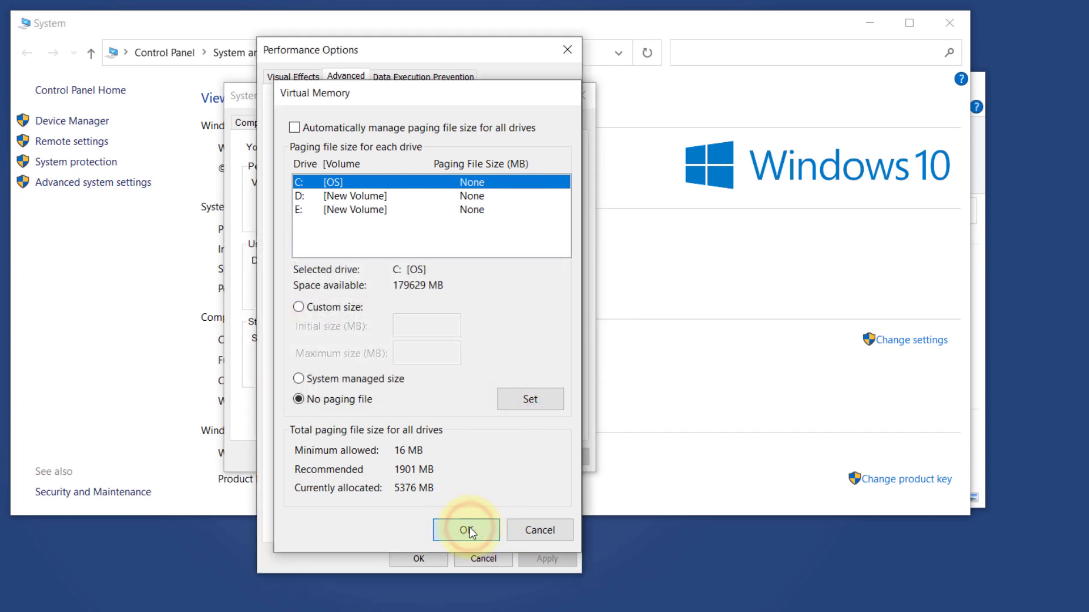
# Confirm Performance Options and close System Properties and the System window.
pyautogui.click(419, 556)
pyautogui.click(413, 457)
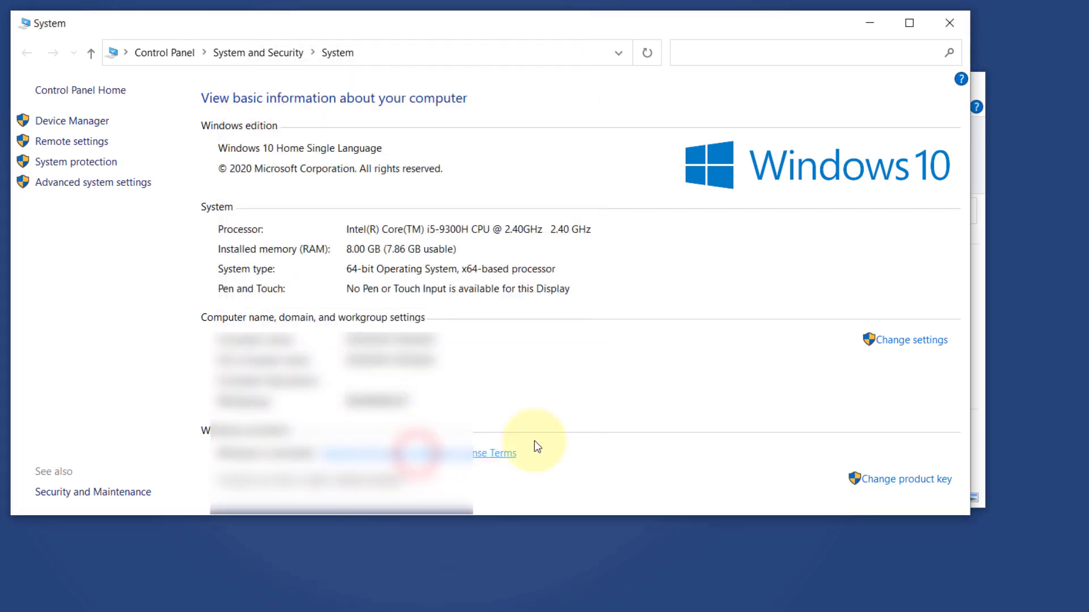
pyautogui.click(947, 21)
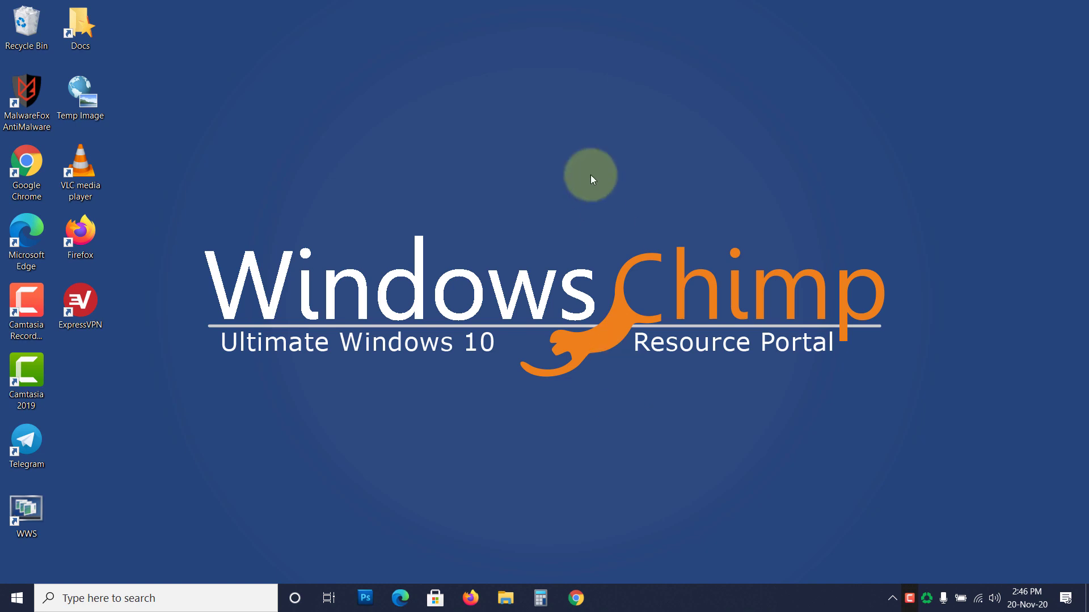
# Refresh the desktop and bring up File Explorer at This PC.
pyautogui.rightClick(508, 177)
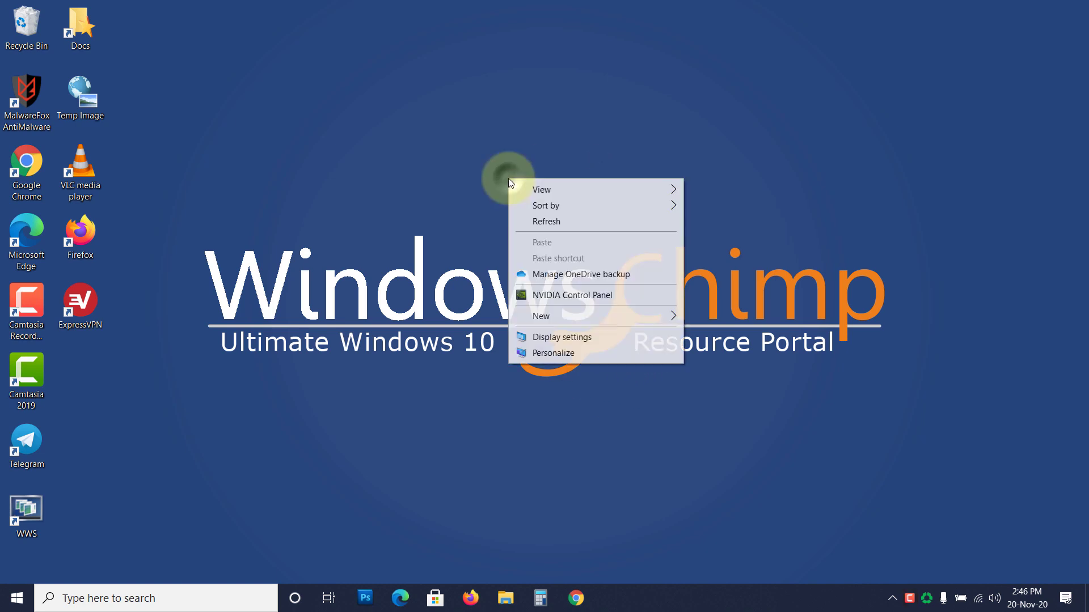
pyautogui.click(527, 220)
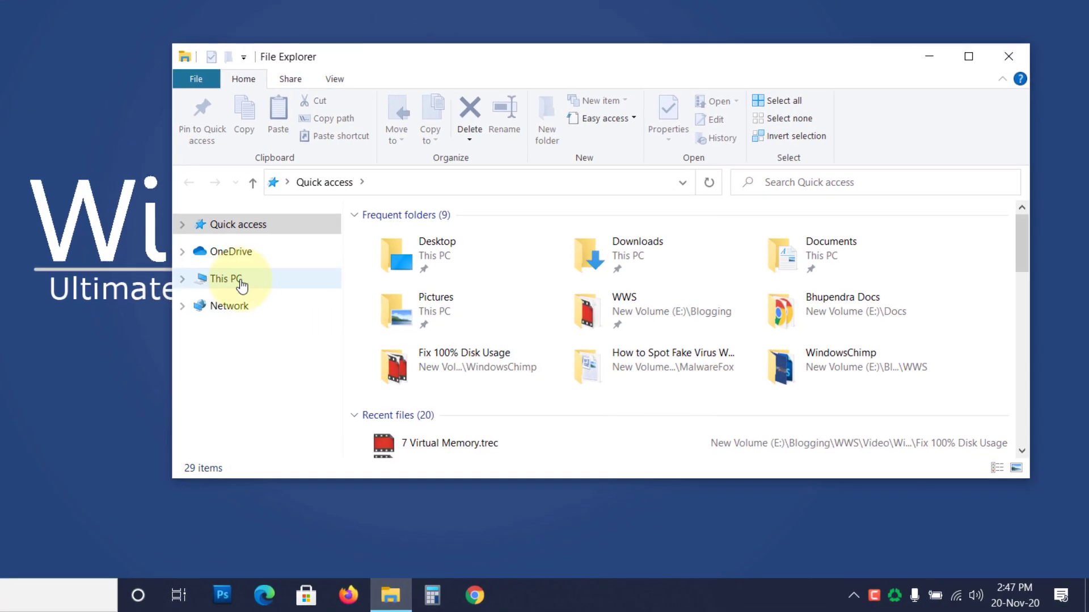
pyautogui.click(225, 279)
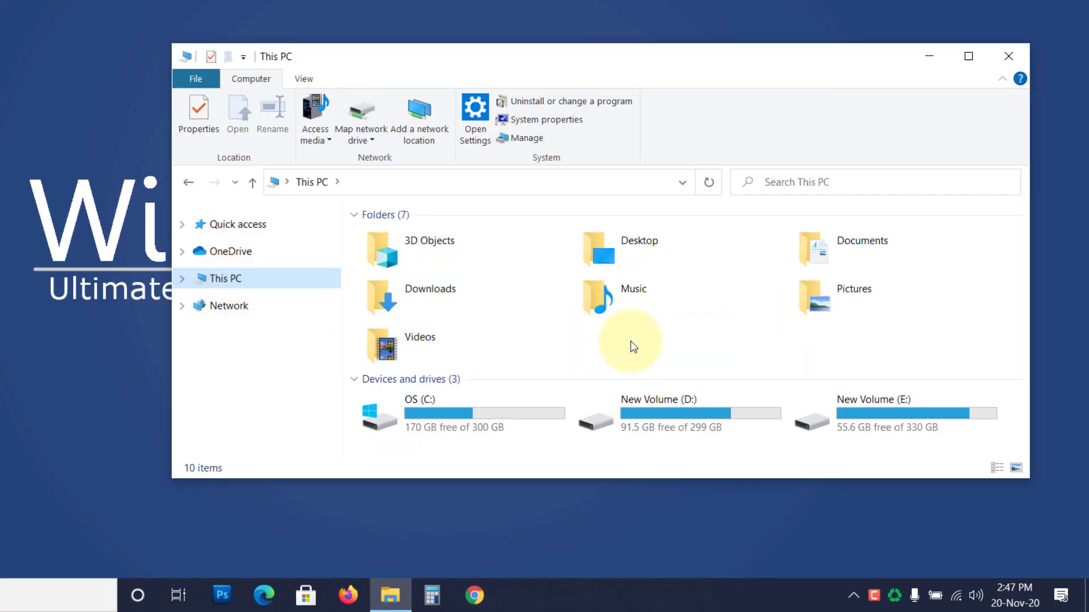
# Bring up the Properties of the OS (C:) drive and reposition the window.
pyautogui.rightClick(515, 402)
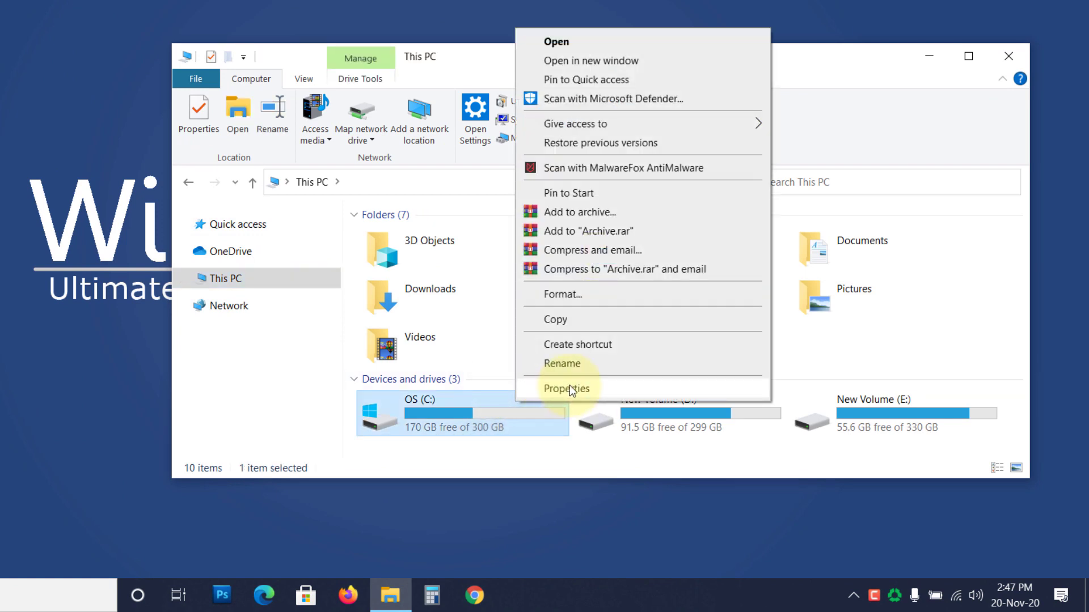
pyautogui.click(569, 390)
pyautogui.moveTo(722, 166)
pyautogui.mouseDown()
pyautogui.moveTo(524, 122)
pyautogui.moveTo(536, 90)
pyautogui.mouseUp()
# Run the error check on drive C: from the Tools tab, scanning it anyway.
pyautogui.click(453, 133)
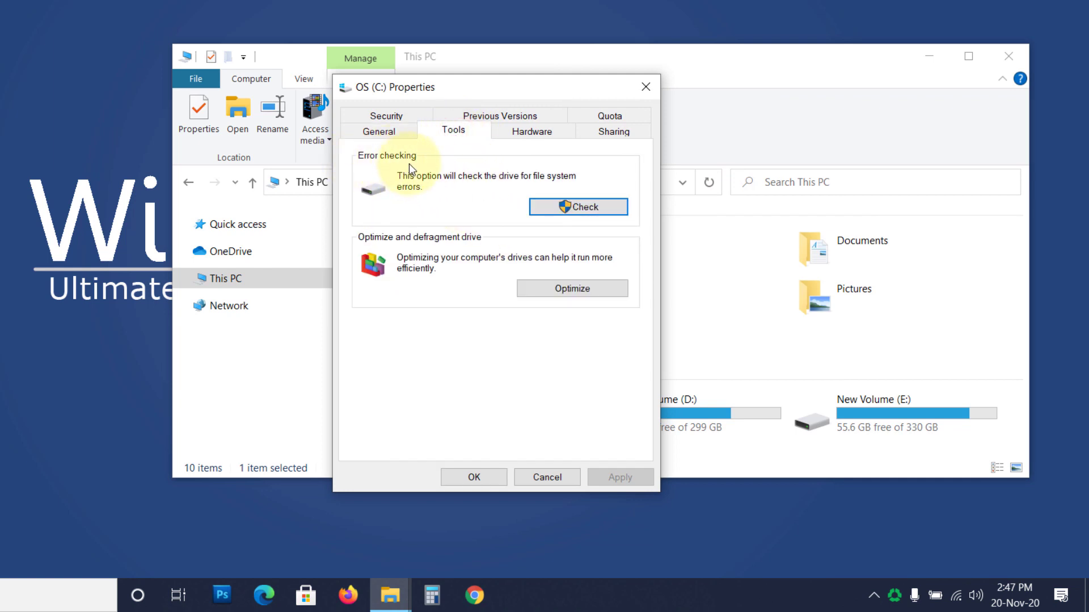
pyautogui.click(603, 209)
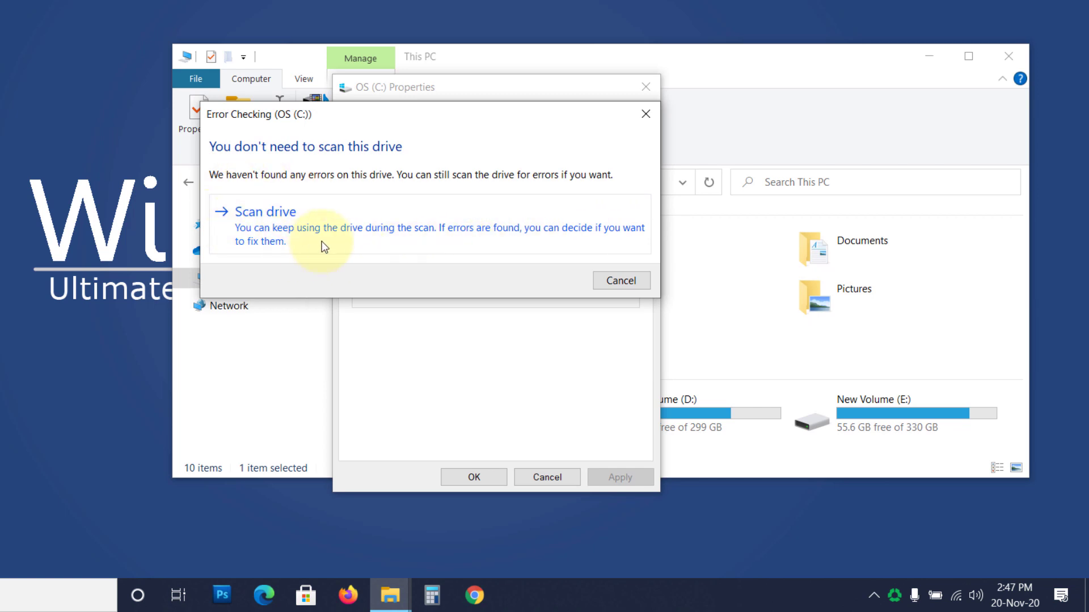
pyautogui.click(360, 230)
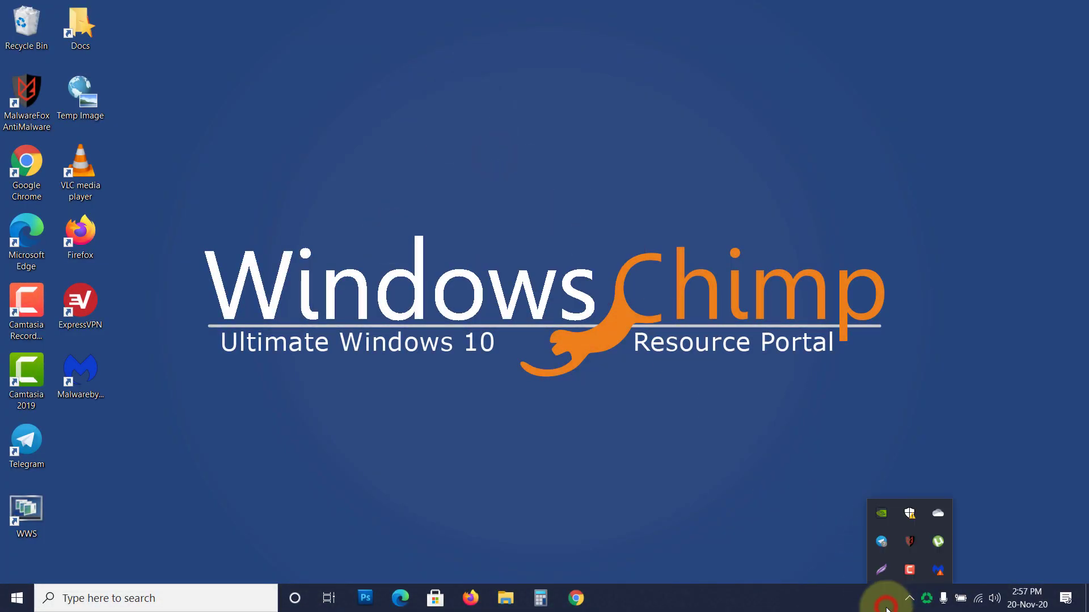
# Uncheck real-time Web Protection from the Malwarebytes tray icon's quick settings.
pyautogui.click(936, 577)
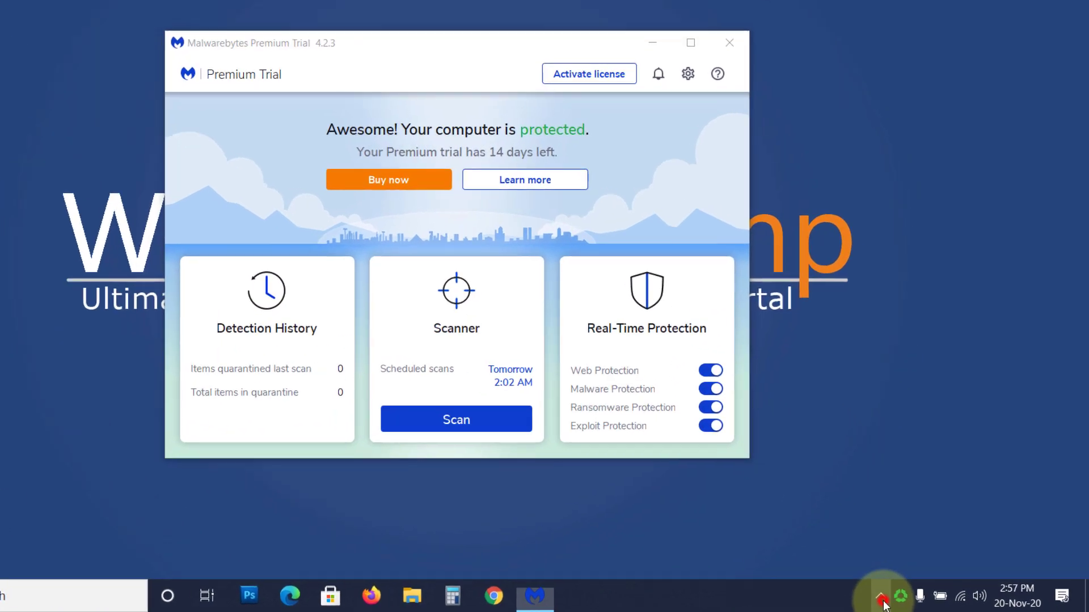
pyautogui.click(910, 598)
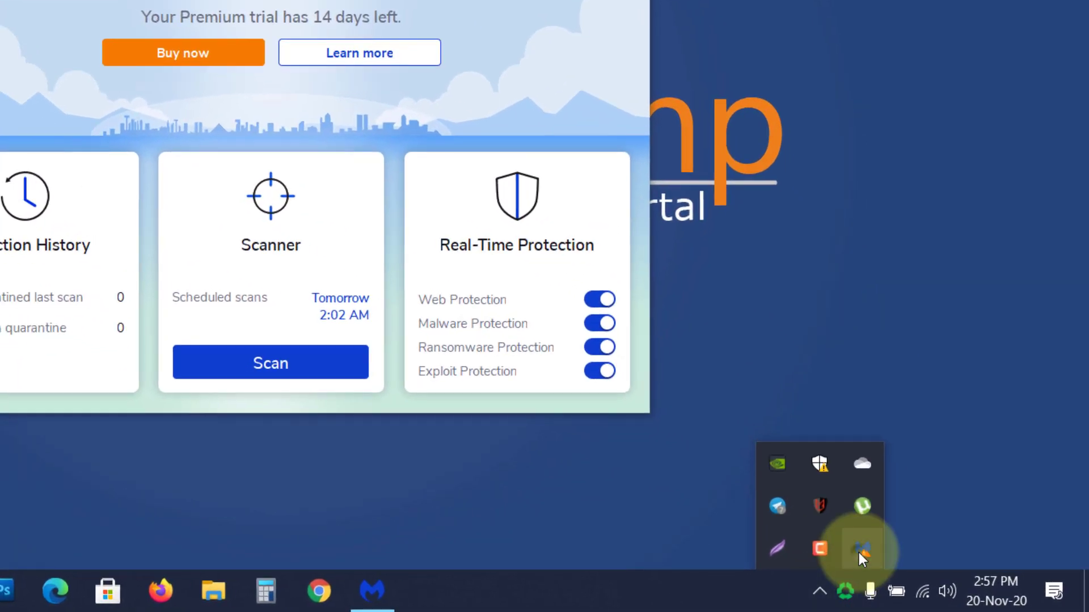
pyautogui.rightClick(858, 553)
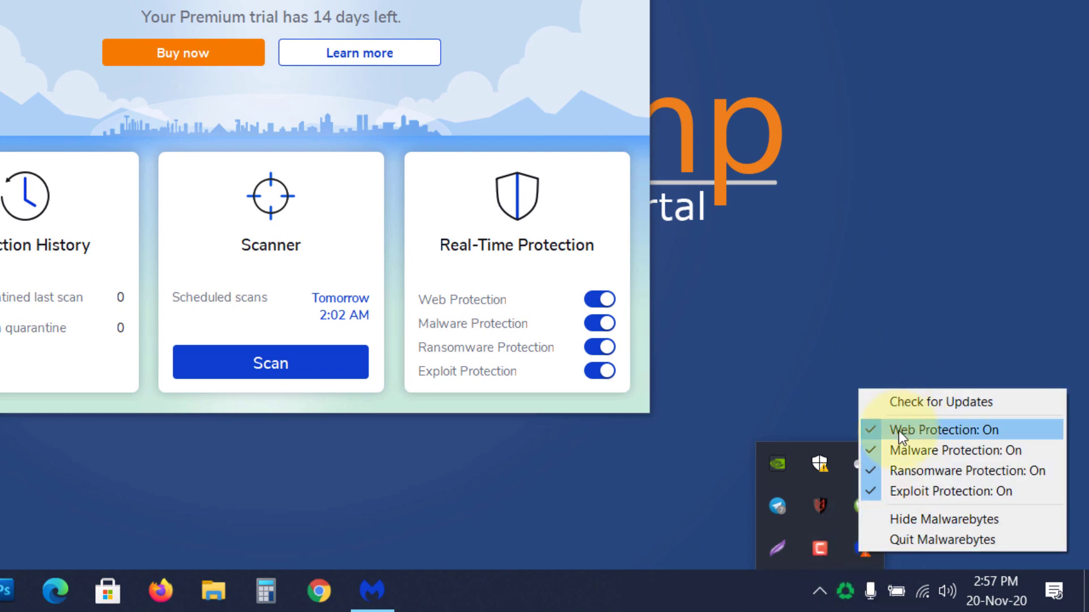
pyautogui.click(870, 432)
# Confirm the change and reopen the Malwarebytes tray quick settings to verify.
pyautogui.click(703, 465)
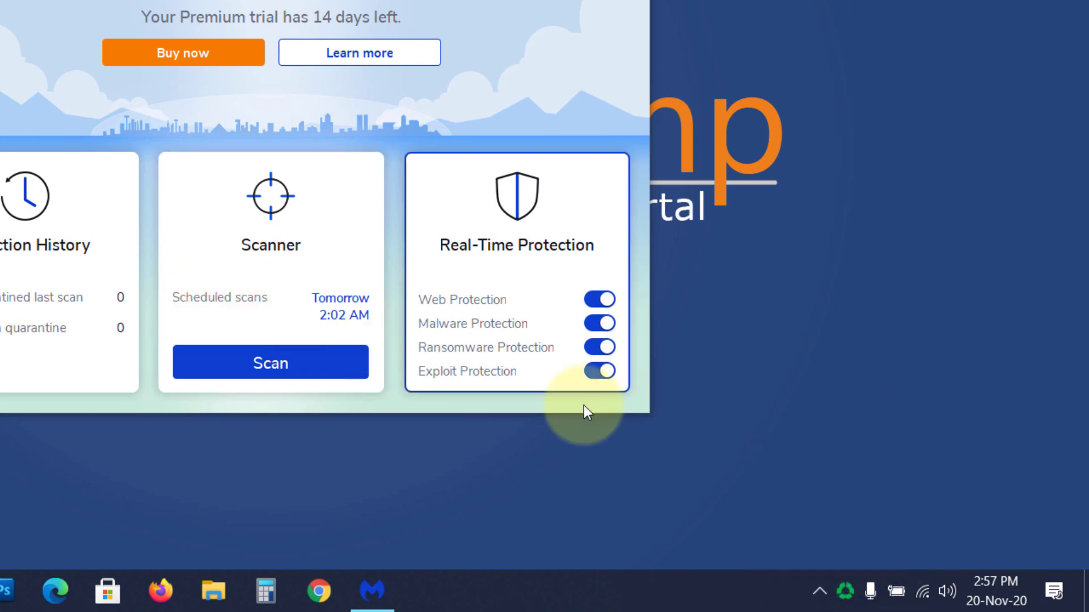
pyautogui.click(819, 590)
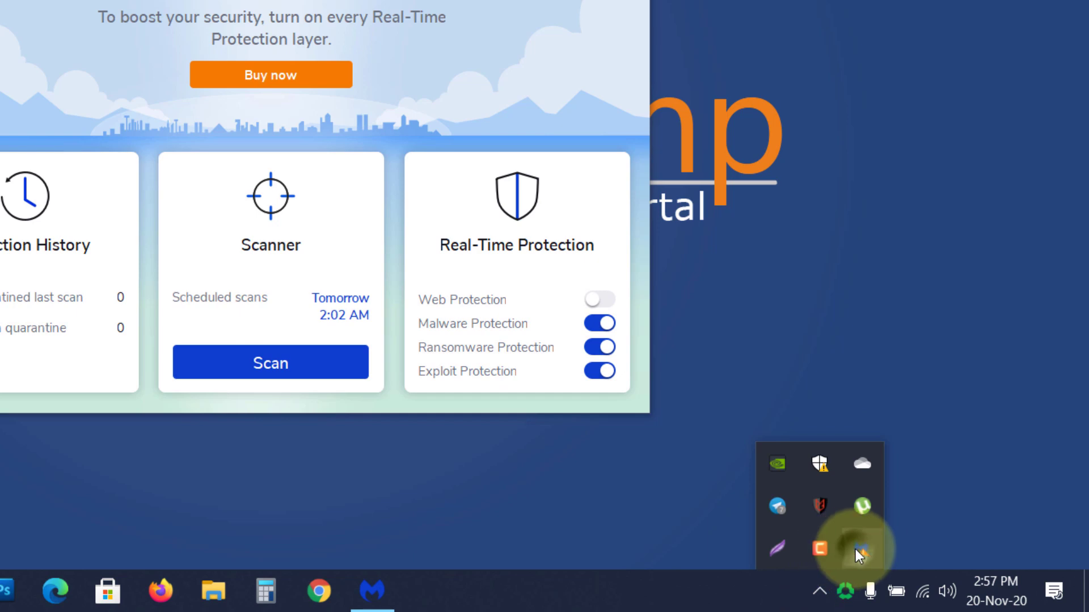
pyautogui.rightClick(858, 548)
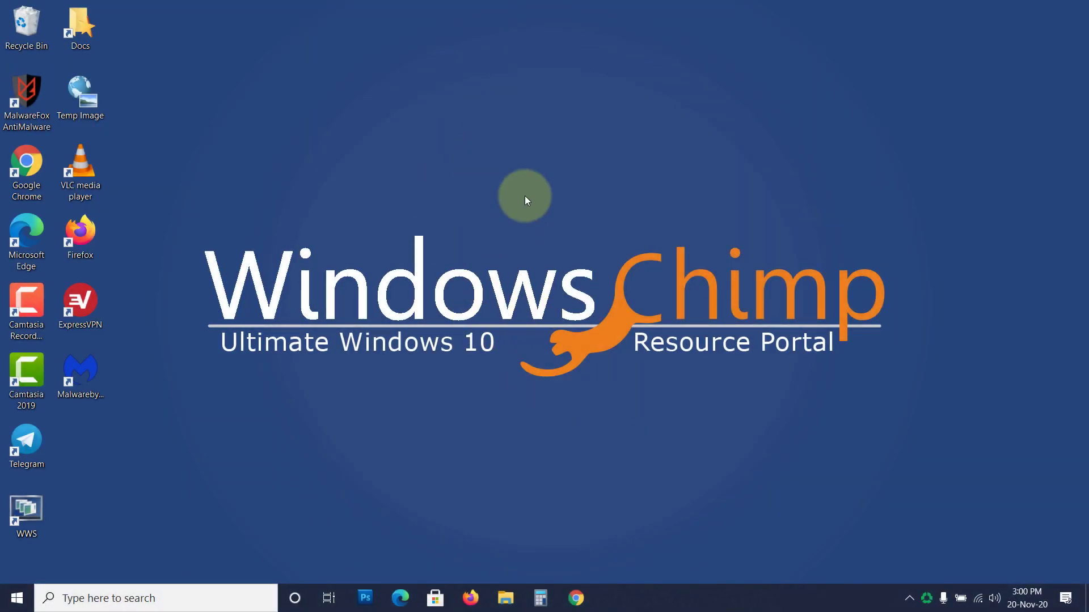
# Refresh the desktop, download the Media Creation Tool from Microsoft's page and launch it.
pyautogui.rightClick(531, 180)
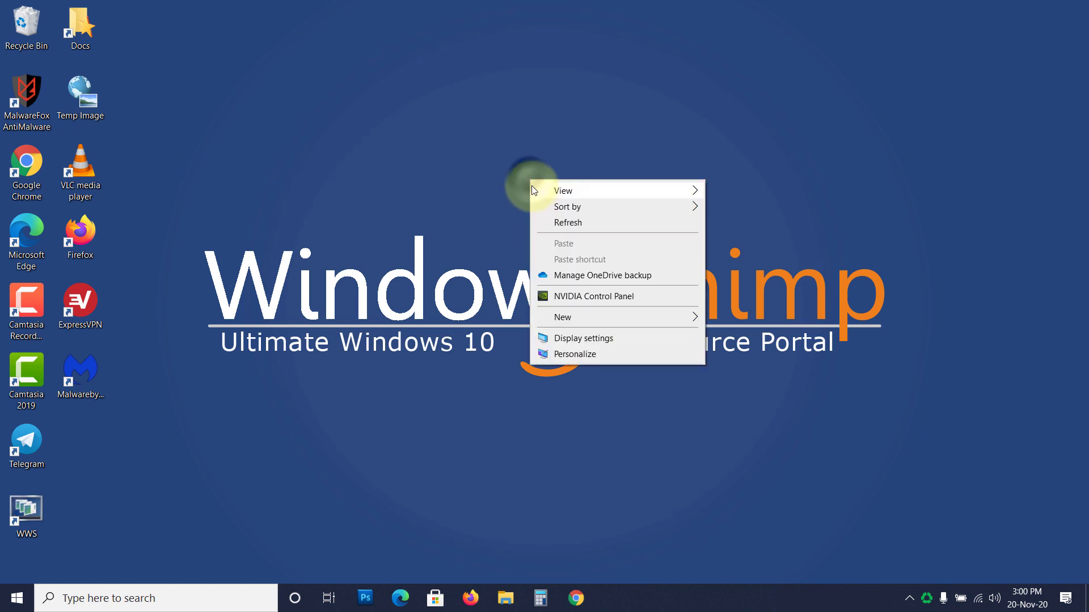
pyautogui.click(557, 222)
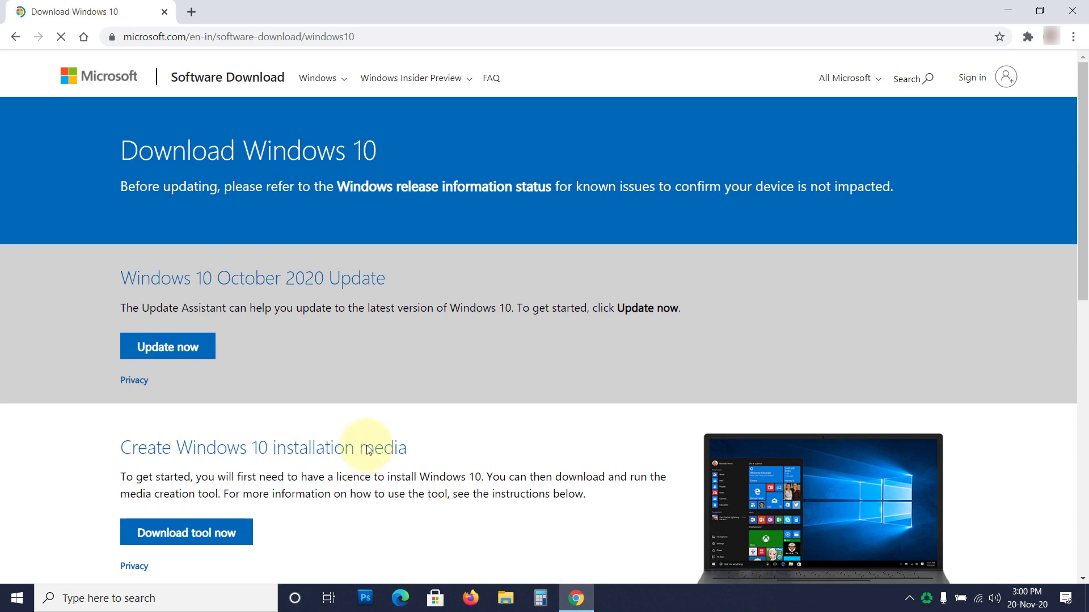
pyautogui.scroll(-1, 316, 452)
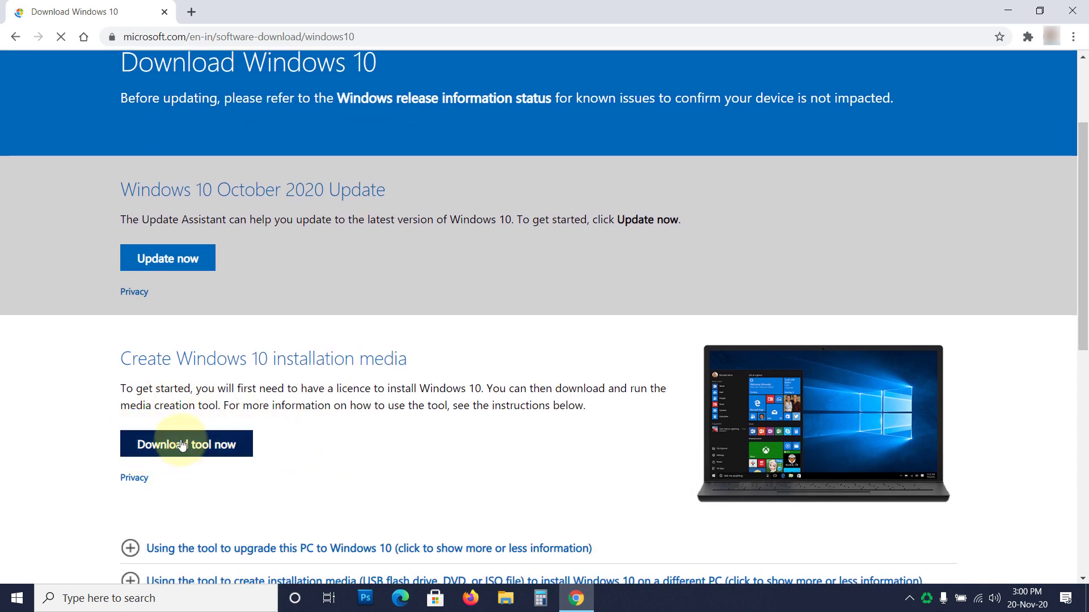
pyautogui.click(219, 448)
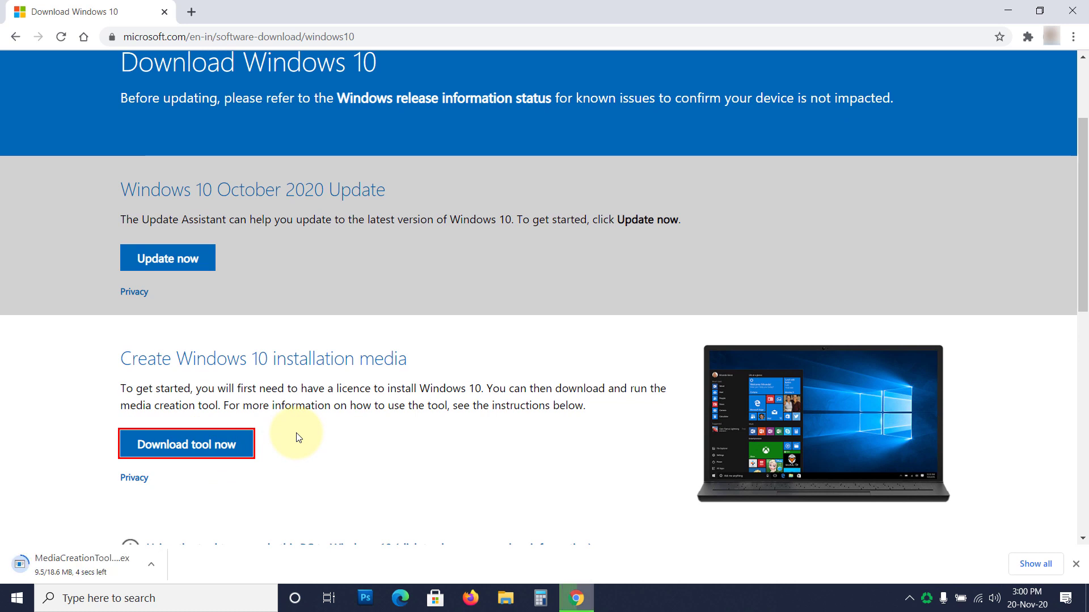
pyautogui.click(106, 564)
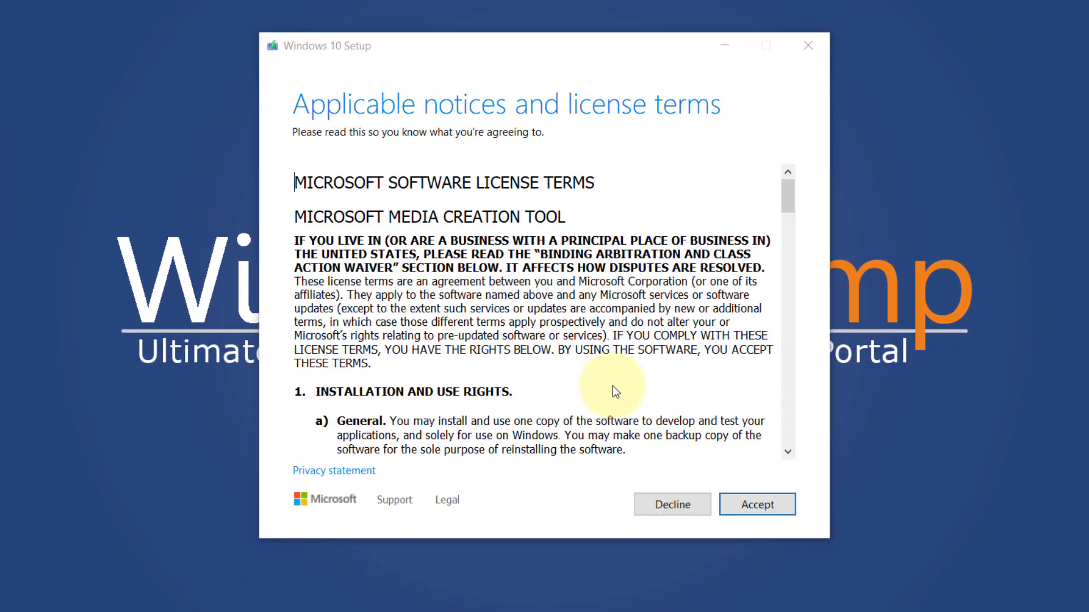
pyautogui.scroll(-2, 632, 392)
pyautogui.scroll(-3, 632, 391)
pyautogui.scroll(-3, 633, 391)
# Accept the license terms and choose 'Create installation media for another PC', continuing onward.
pyautogui.click(756, 505)
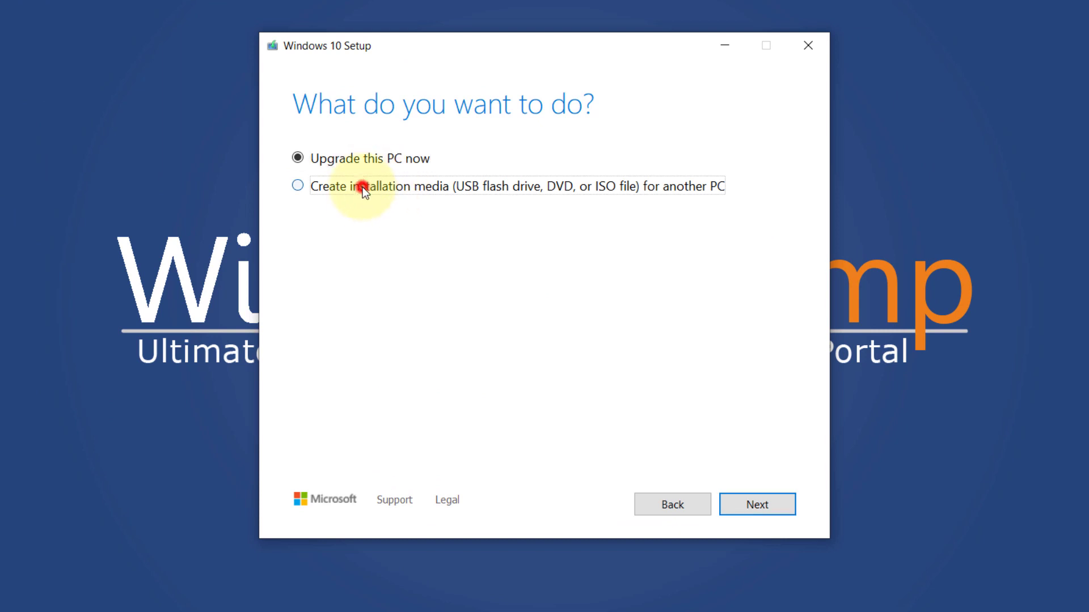
pyautogui.click(361, 187)
pyautogui.click(760, 504)
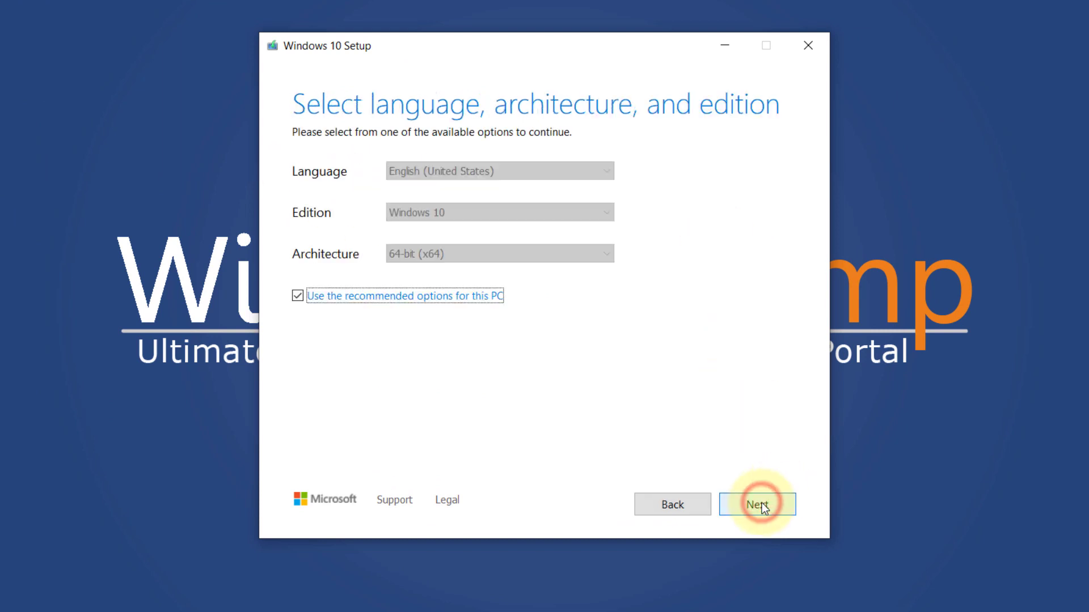